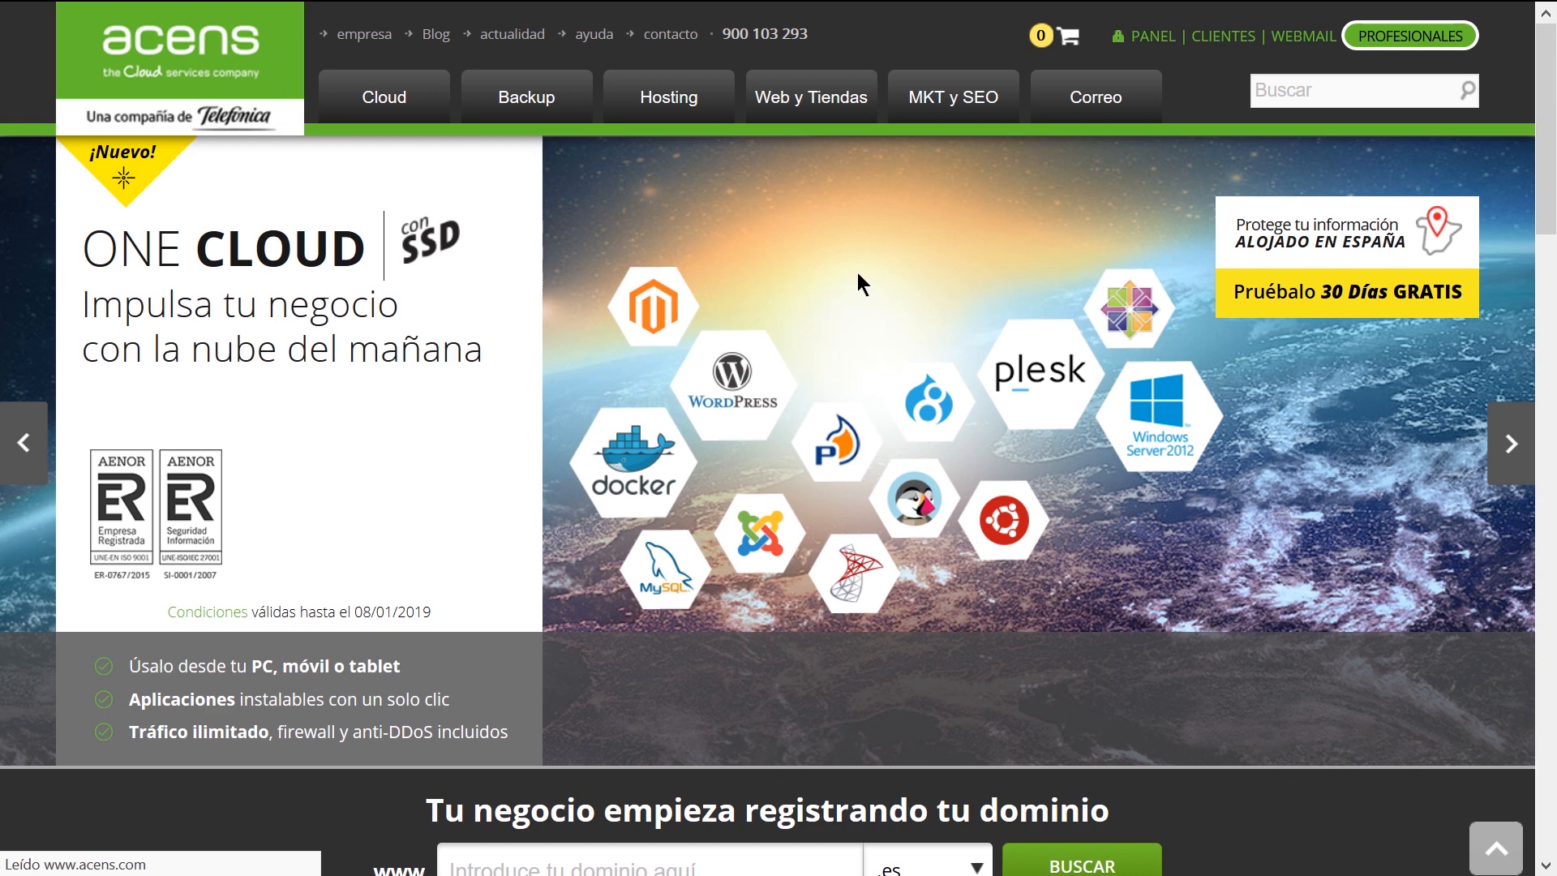
Go to the One Cloud server plans and choose the One Cloud M plan at 29,90 €/mes
{"action": "scroll", "coordinate": [858, 273], "scroll_direction": "down", "scroll_amount": 10}
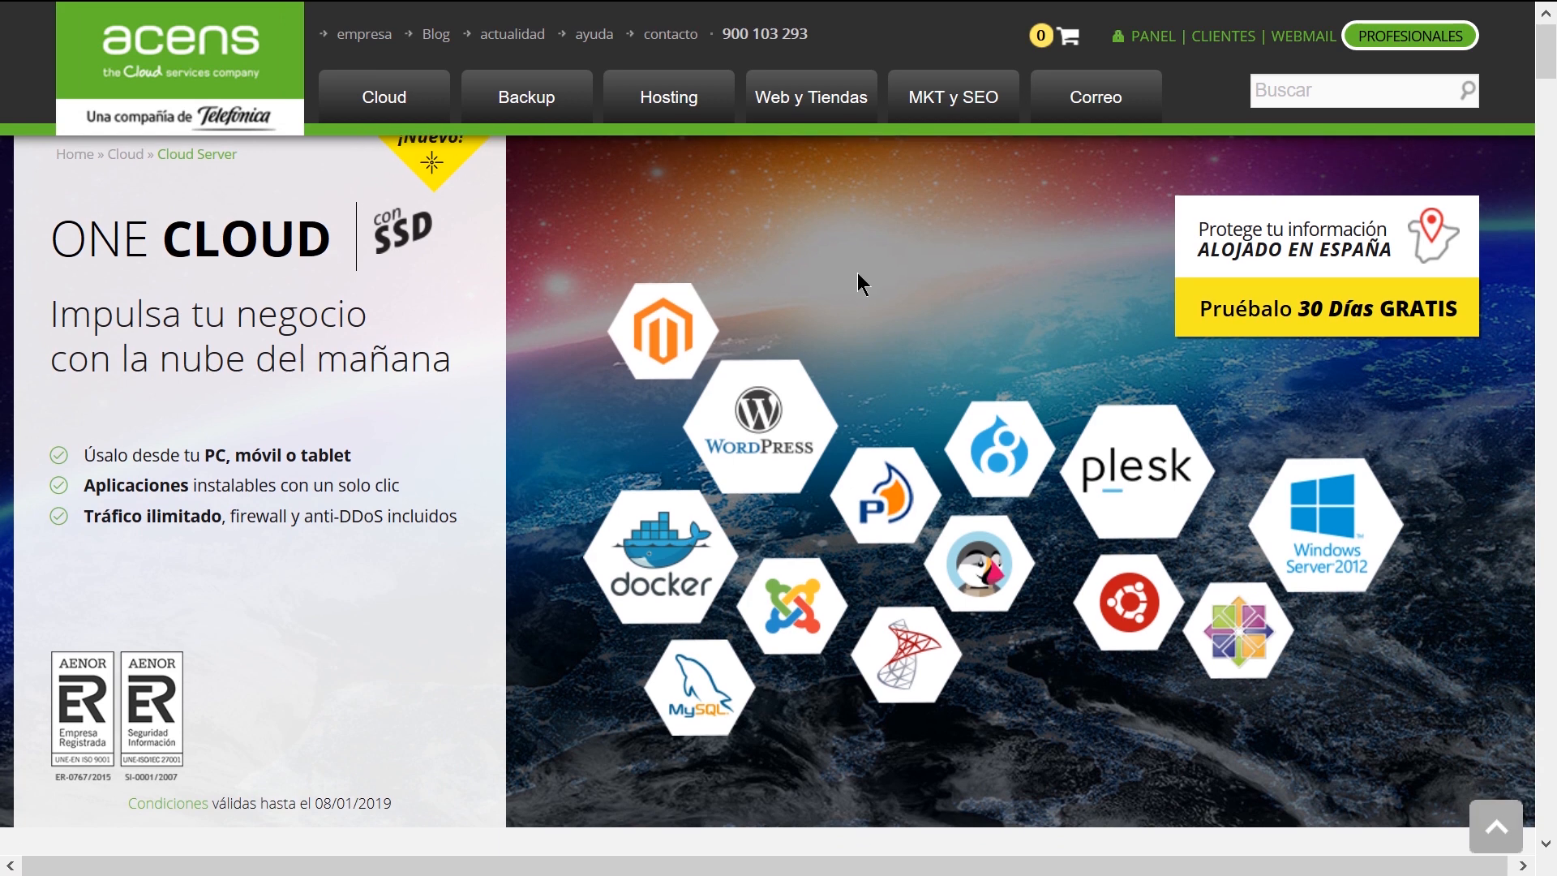
{"action": "scroll", "coordinate": [858, 277], "scroll_direction": "down", "scroll_amount": 3}
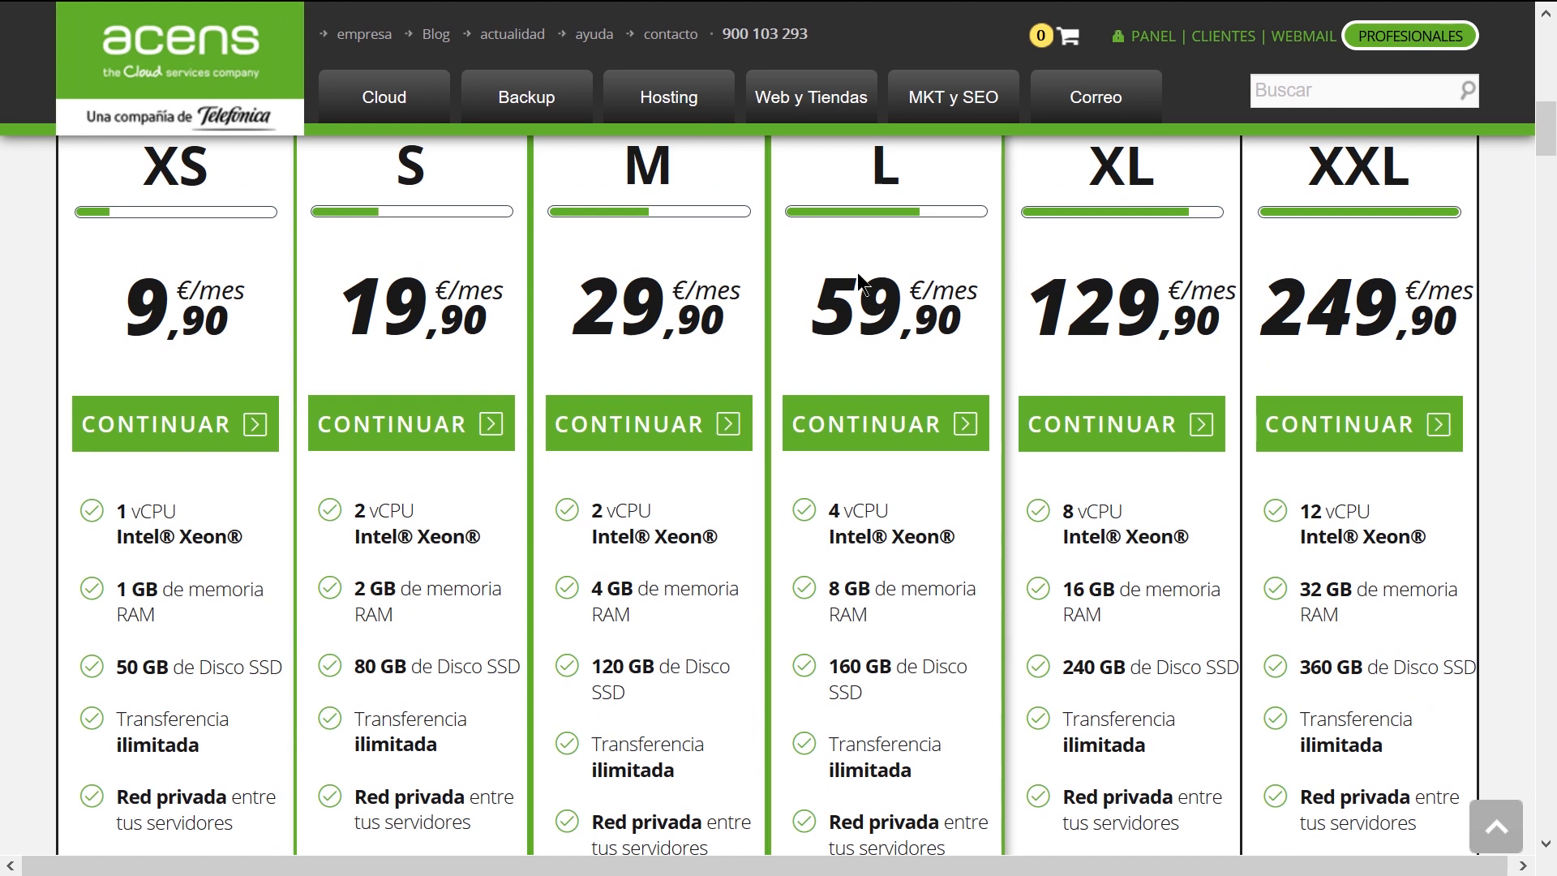
{"action": "scroll", "coordinate": [858, 272], "scroll_direction": "down", "scroll_amount": 6}
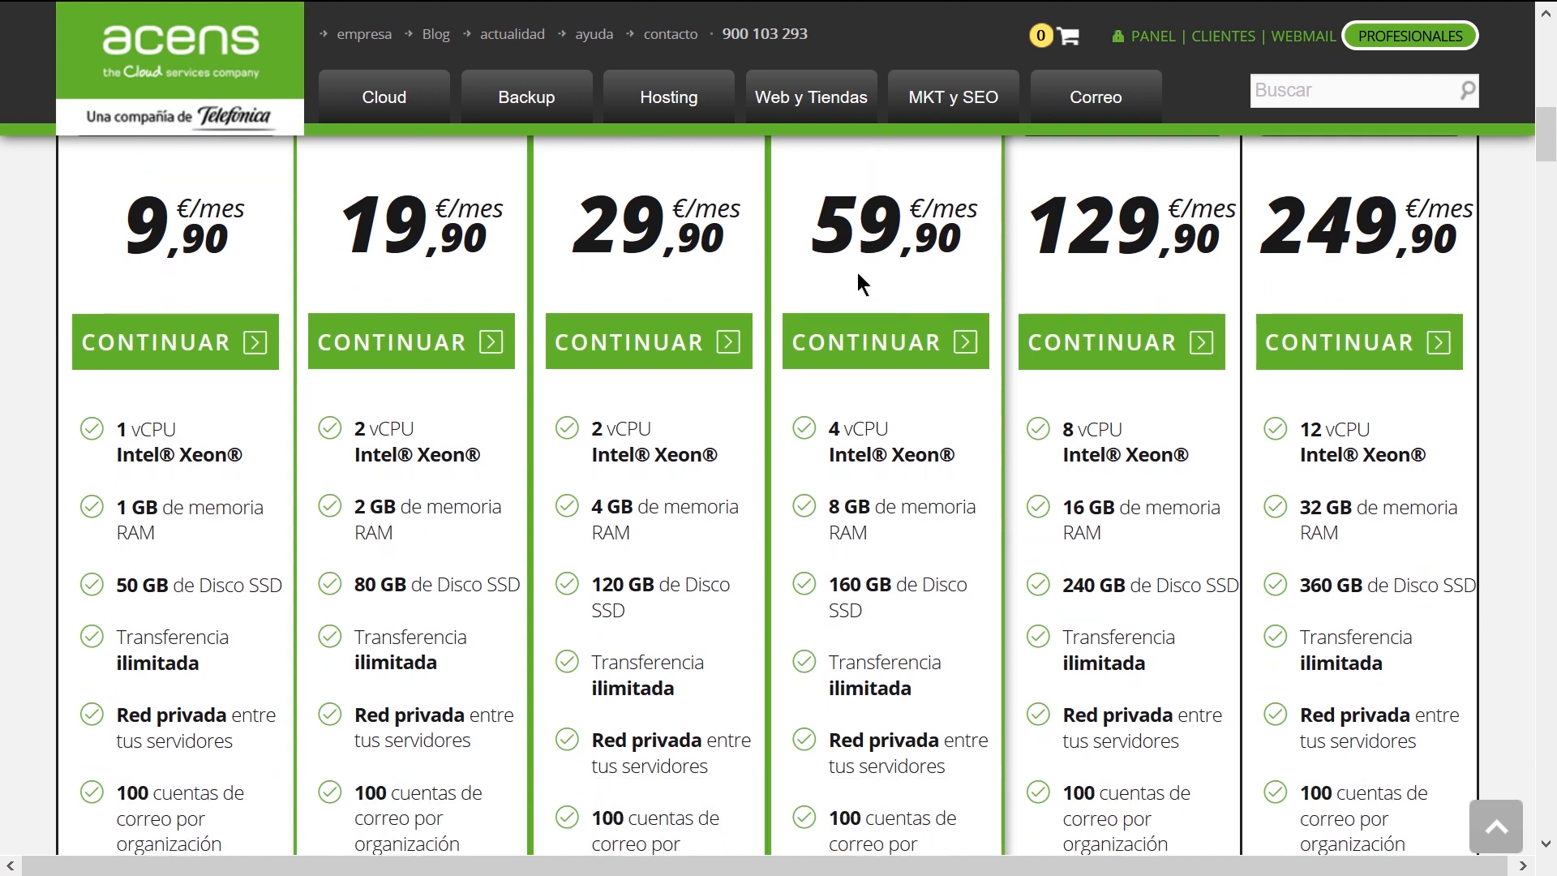
{"action": "scroll", "coordinate": [858, 273], "scroll_direction": "up", "scroll_amount": 7}
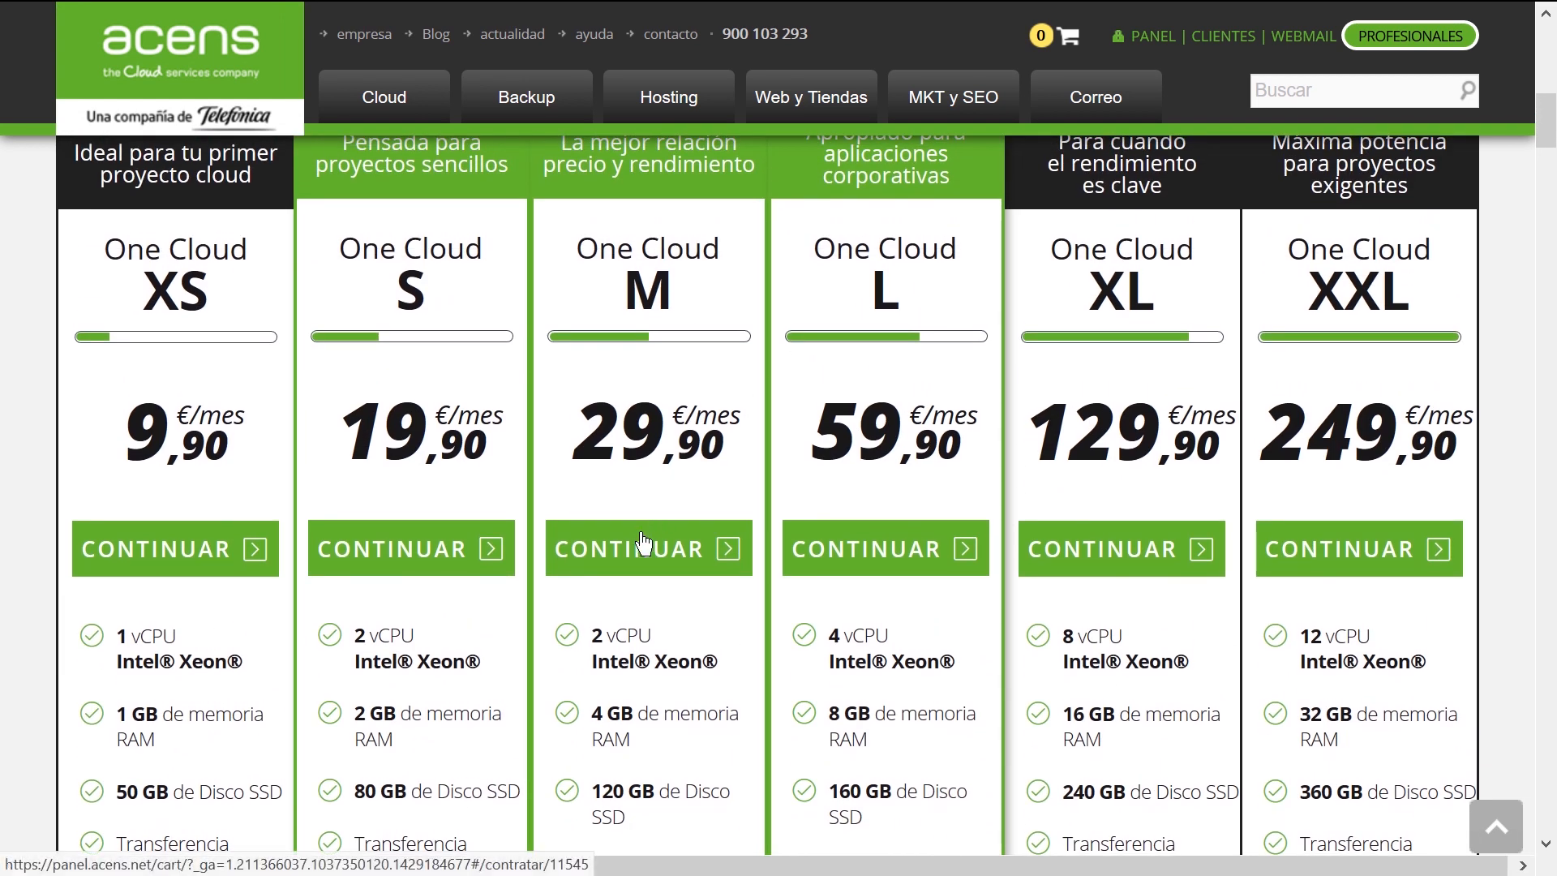
{"action": "left_click", "coordinate": [643, 543]}
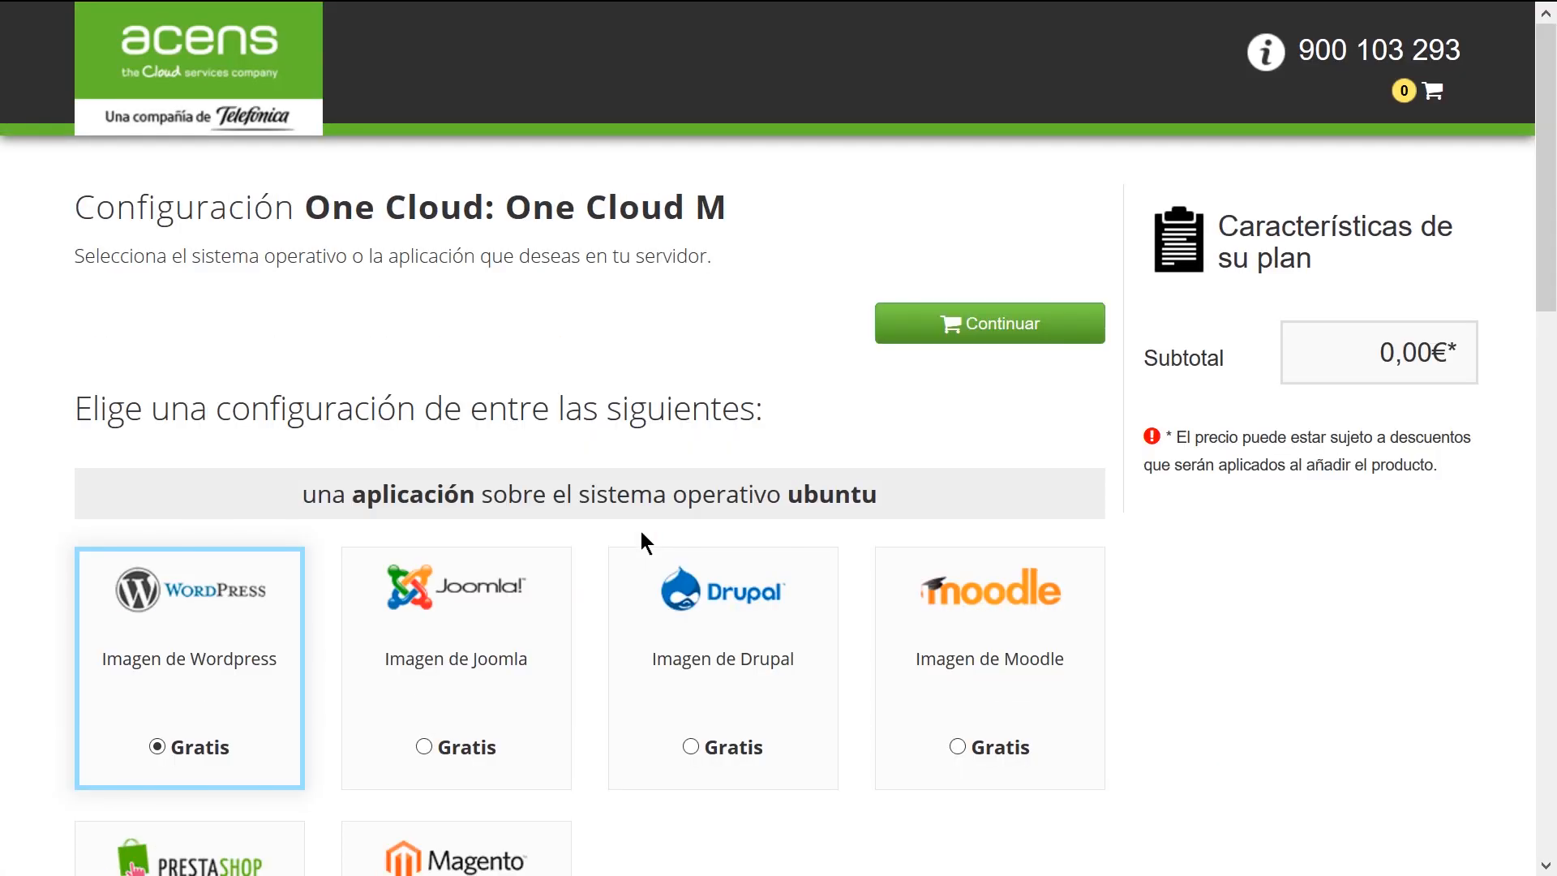
Configure the One Cloud M server with the Wordpress image and continue past the purchase summary
{"action": "scroll", "coordinate": [641, 541], "scroll_direction": "down", "scroll_amount": 5}
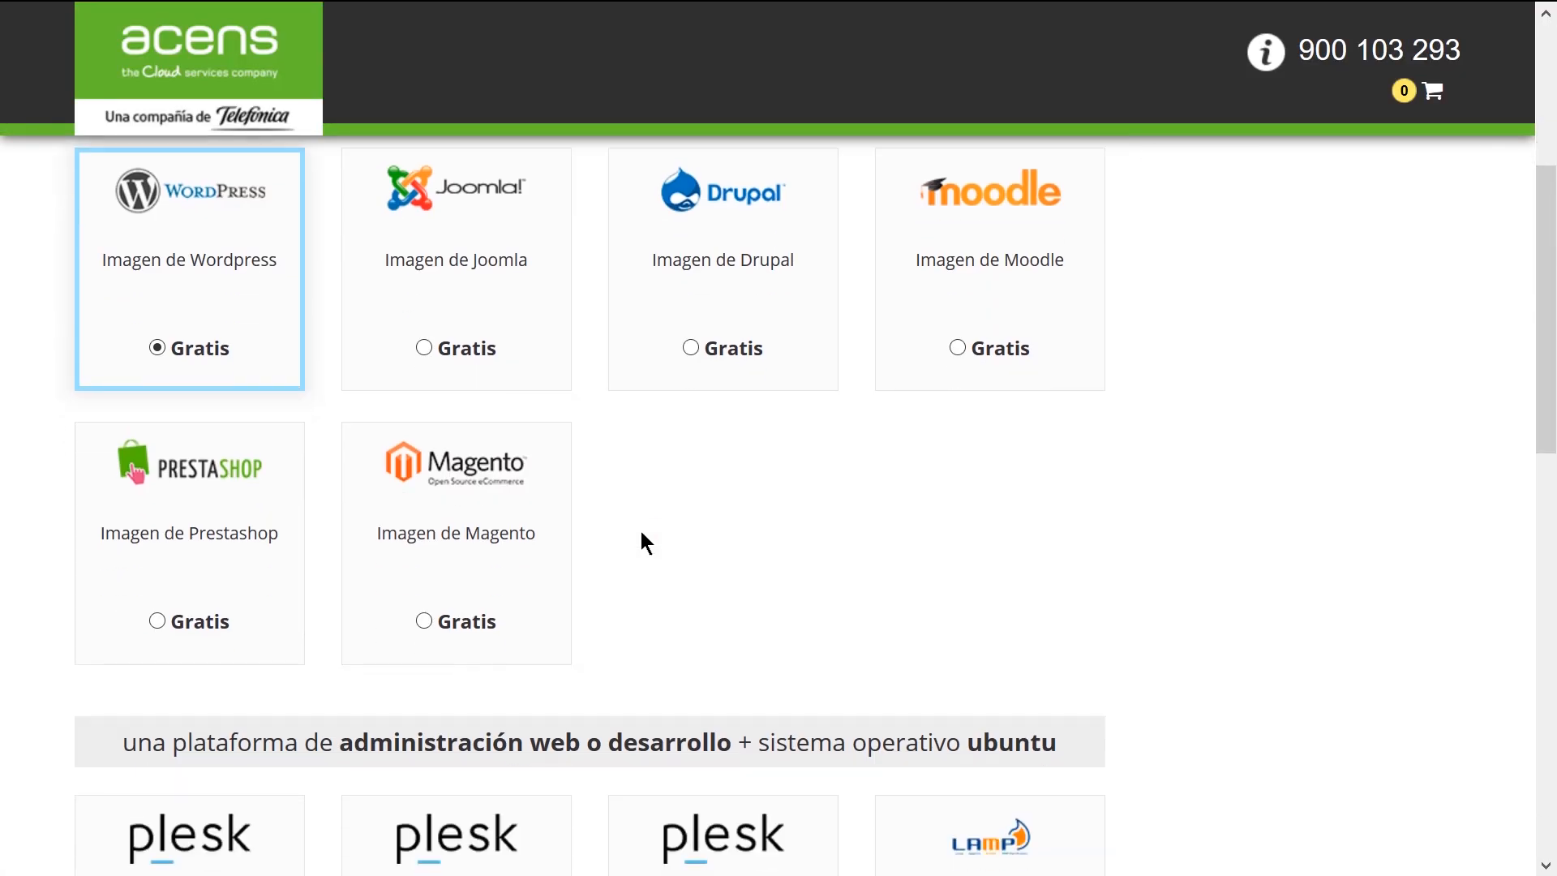
{"action": "left_click", "coordinate": [185, 294]}
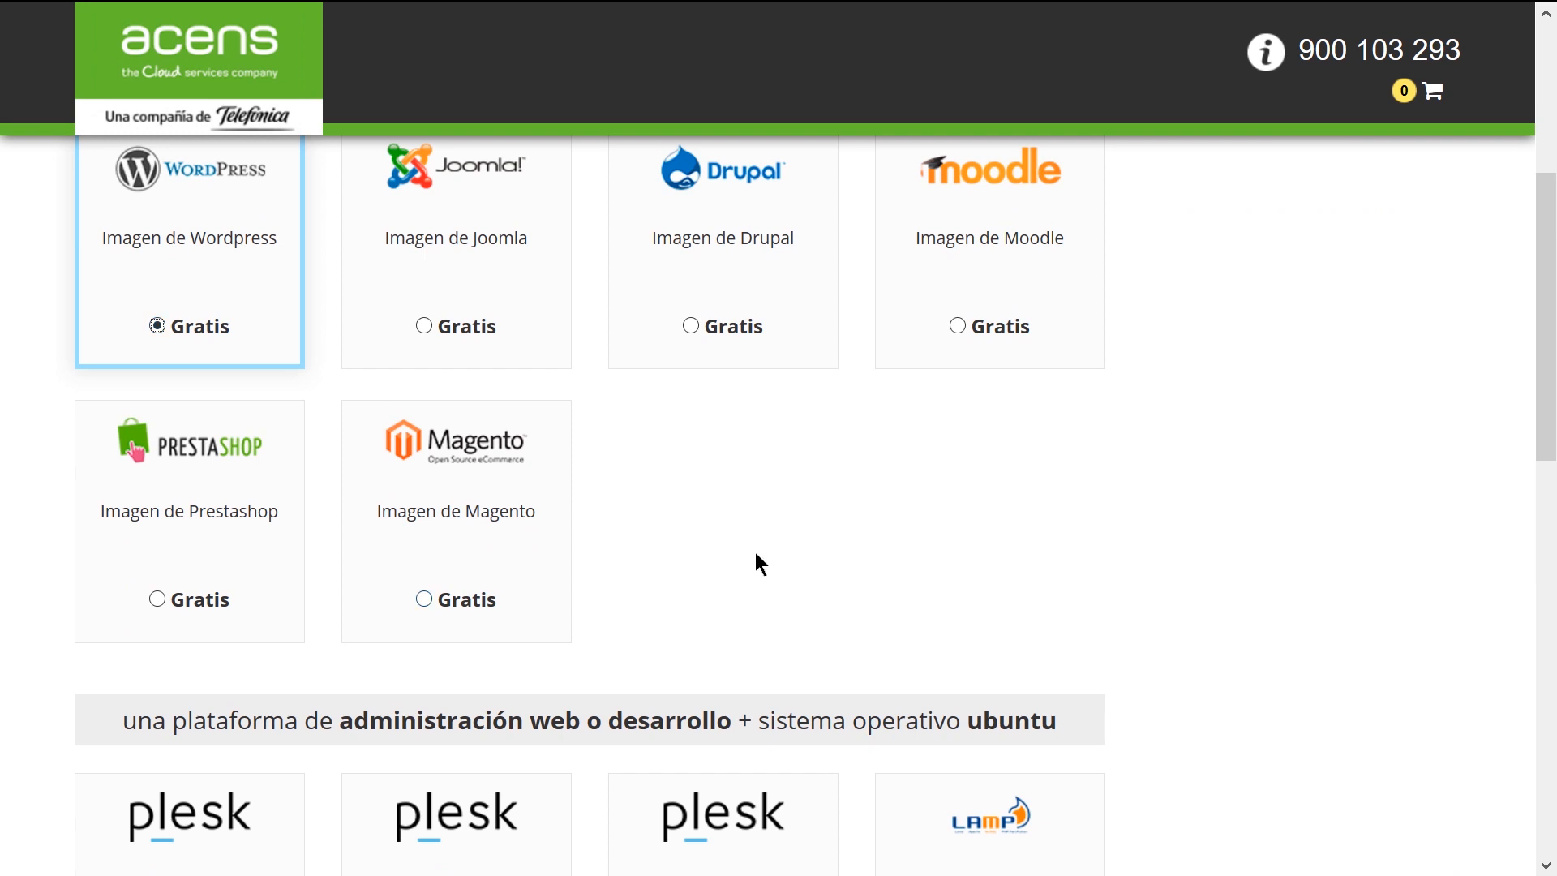
{"action": "scroll", "coordinate": [758, 563], "scroll_direction": "down", "scroll_amount": 10}
{"action": "scroll", "coordinate": [757, 563], "scroll_direction": "down", "scroll_amount": 3}
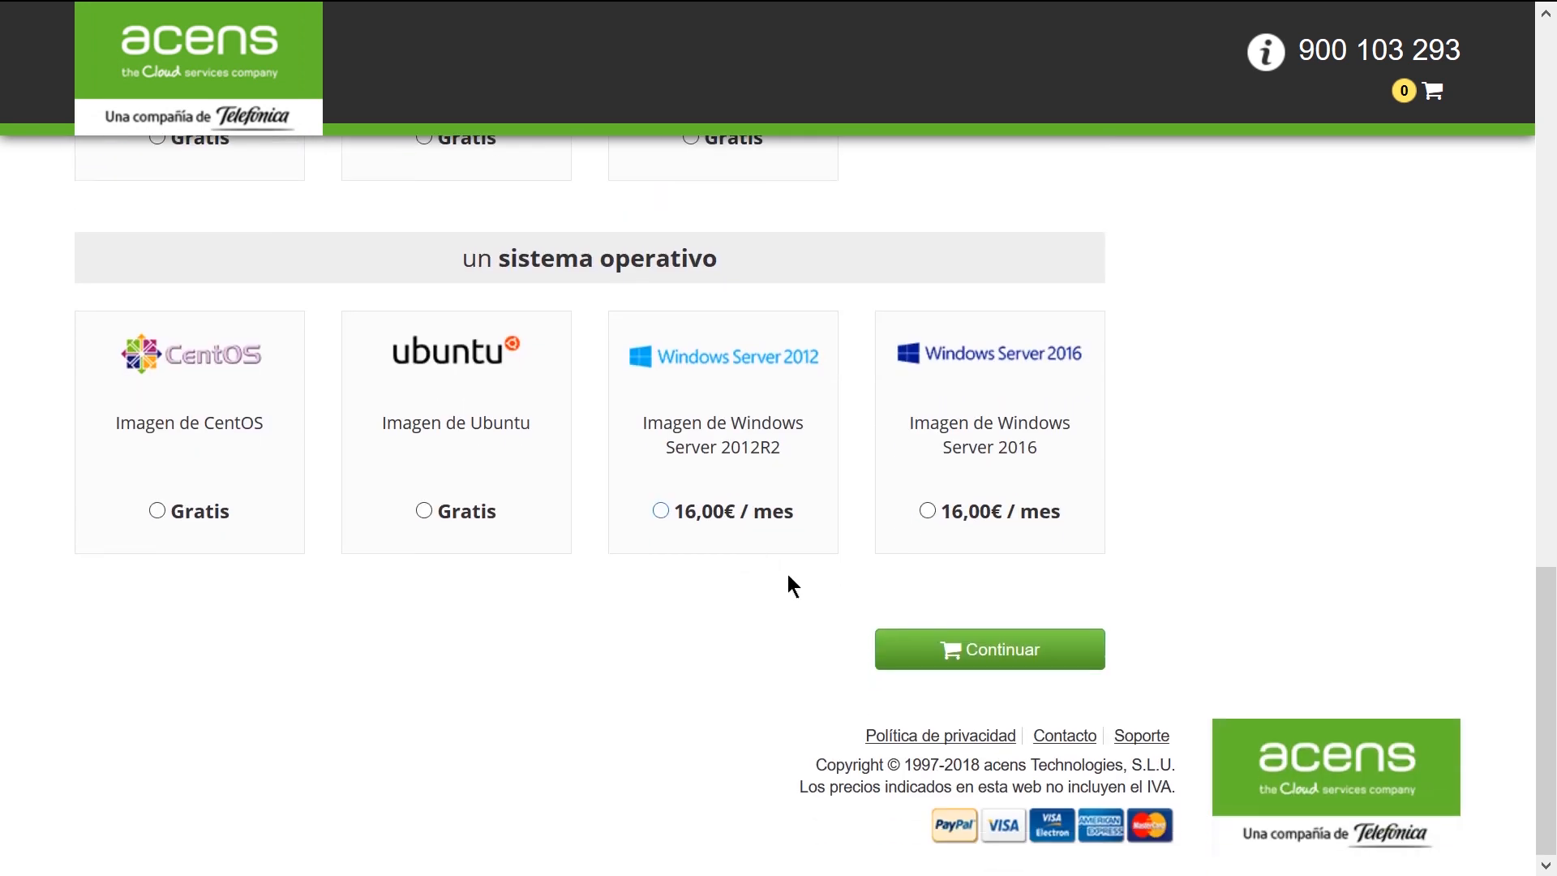
{"action": "left_click", "coordinate": [1004, 649]}
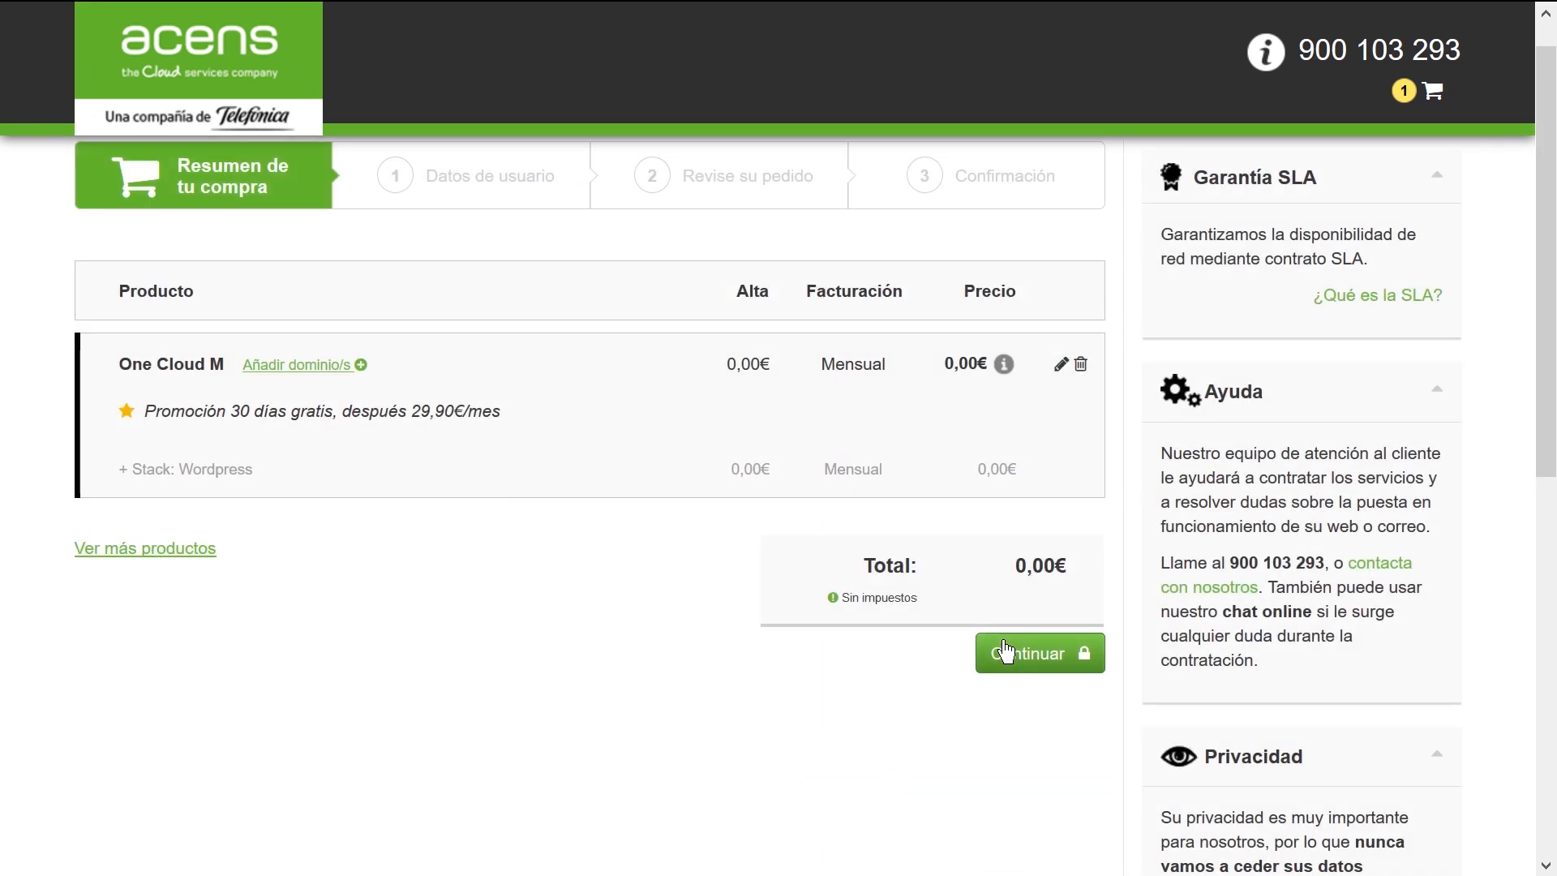
{"action": "left_click", "coordinate": [1004, 648]}
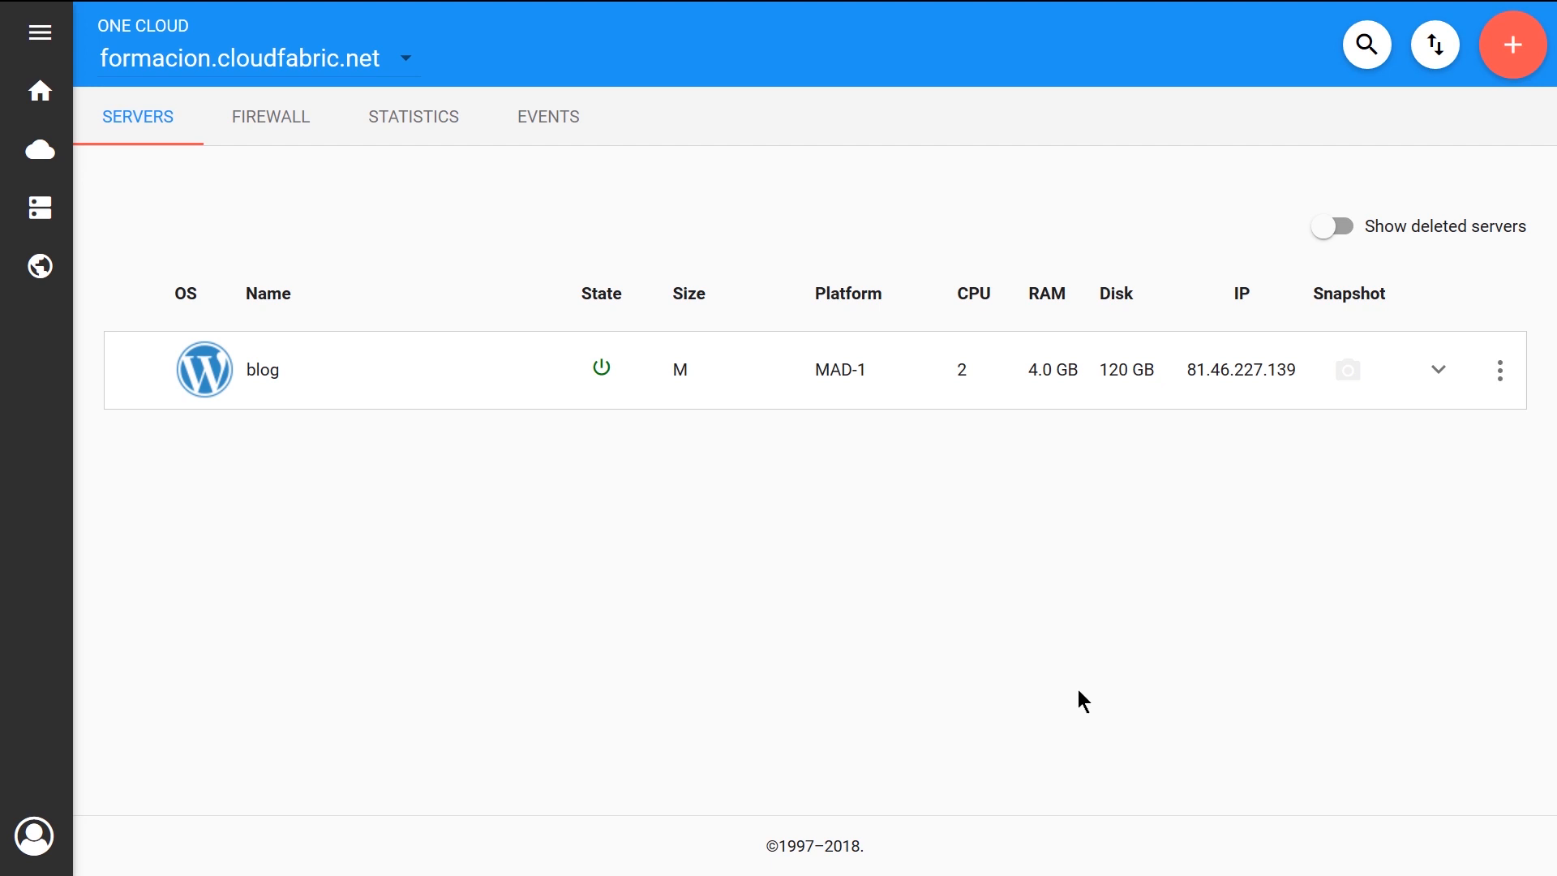
Examine the Web firewall policy's rules and the servers associated with it
{"action": "left_click", "coordinate": [277, 112]}
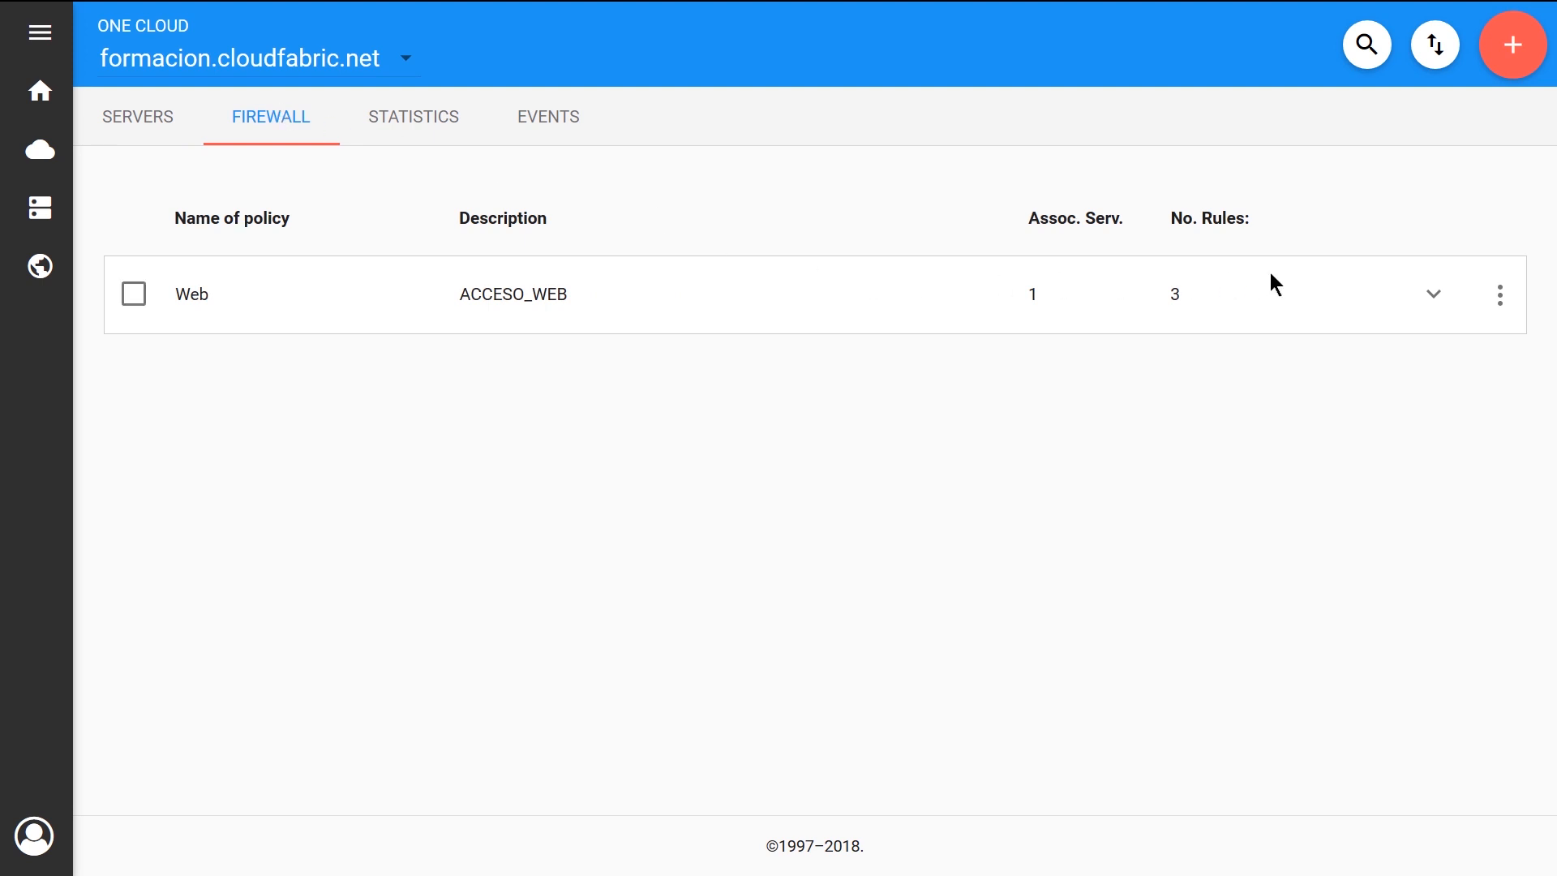
{"action": "left_click", "coordinate": [1438, 306]}
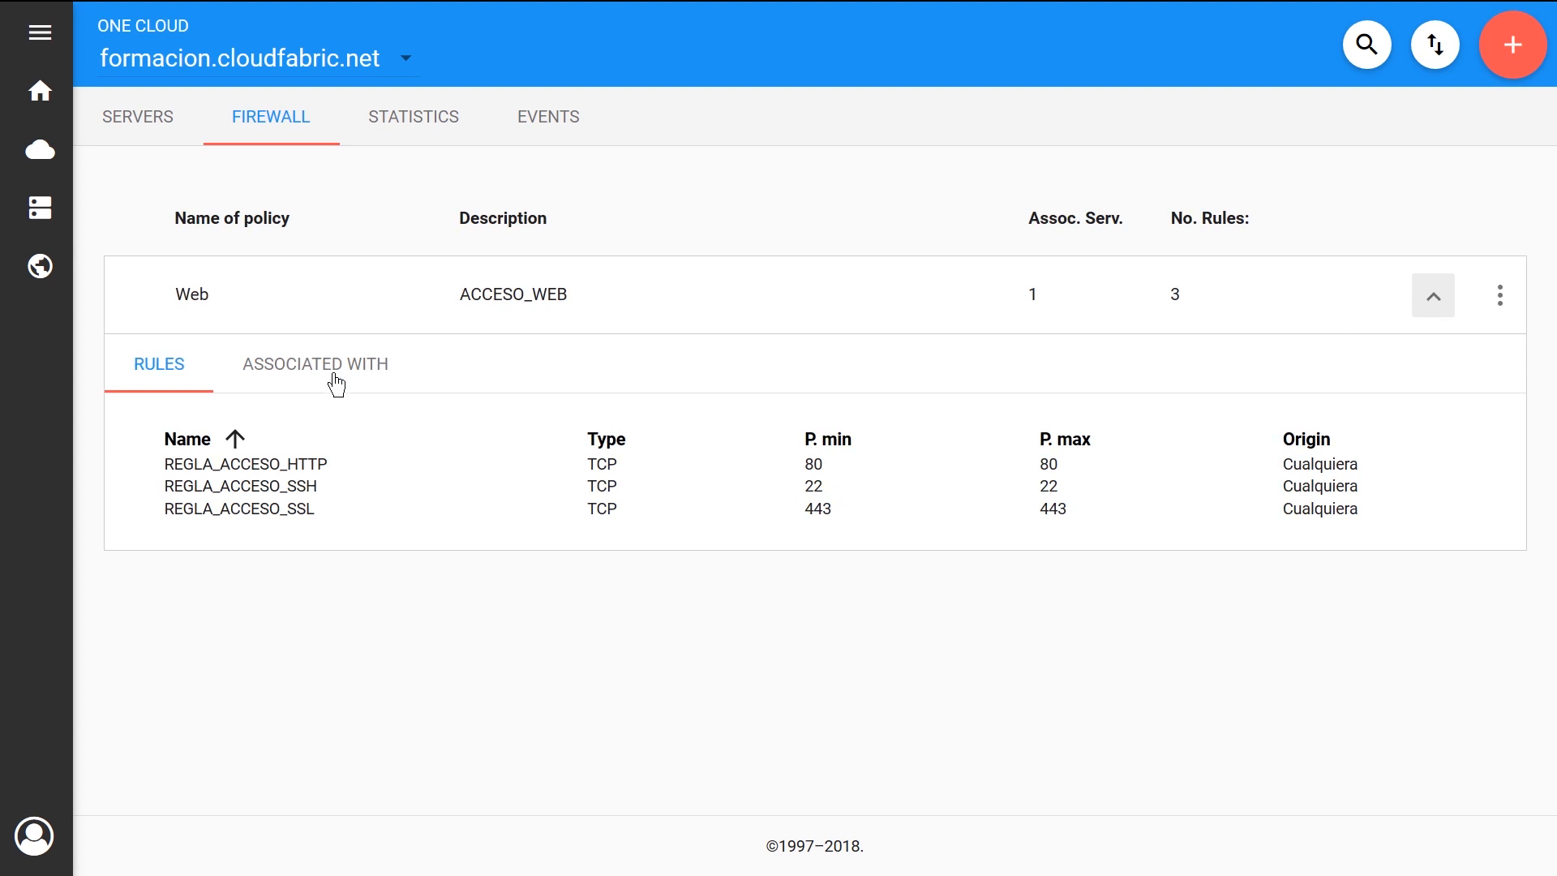
{"action": "left_click", "coordinate": [335, 378]}
{"action": "left_click", "coordinate": [149, 372]}
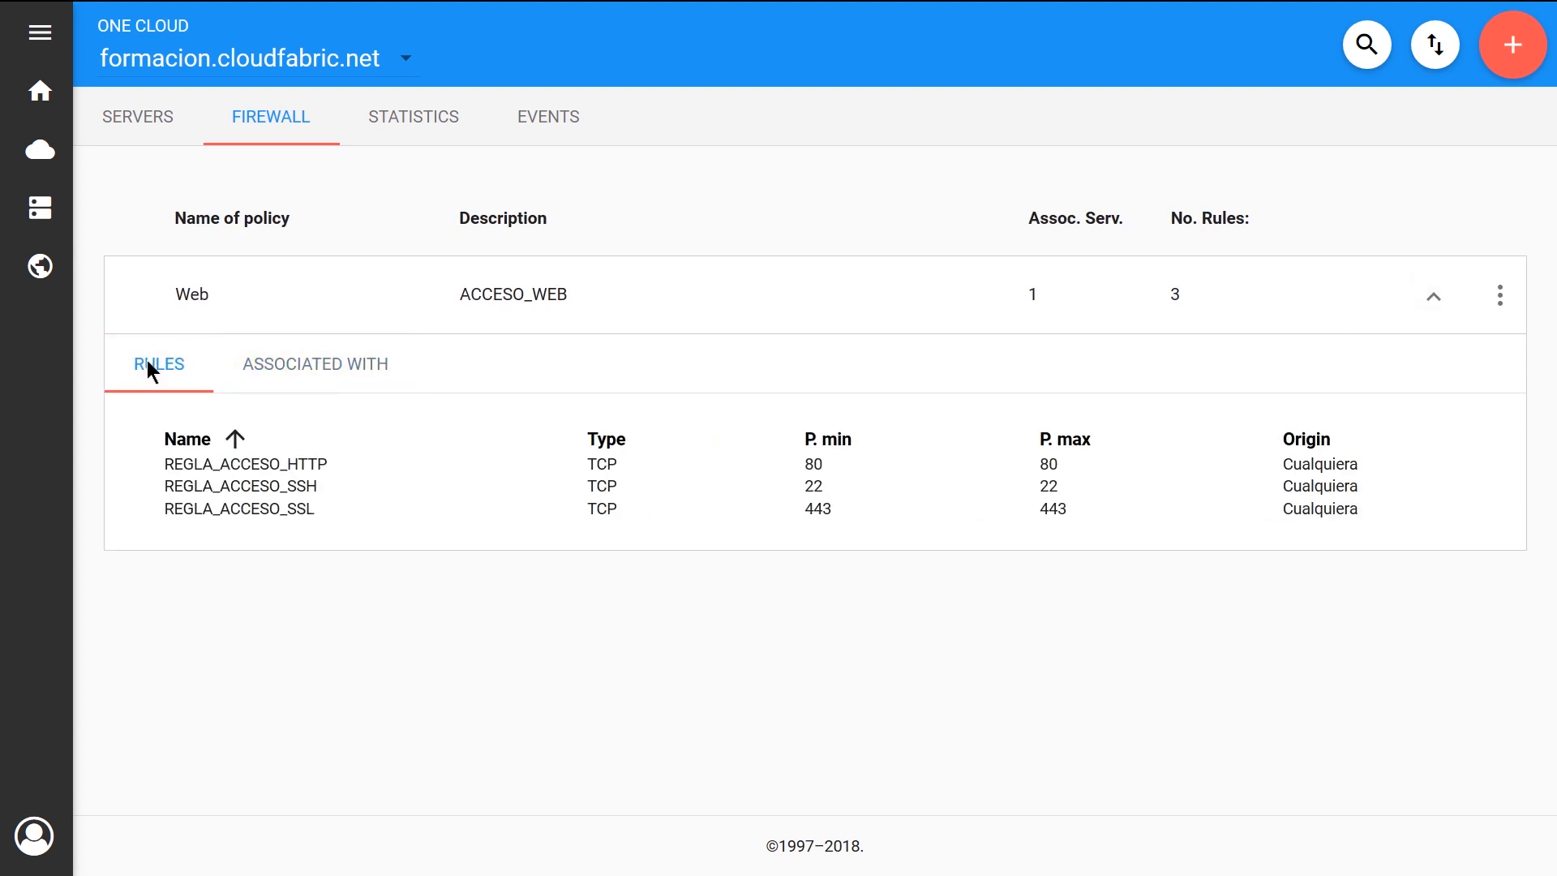
Expand the blog server's details and examine its server, application, system and infrastructure information
{"action": "left_click", "coordinate": [129, 111]}
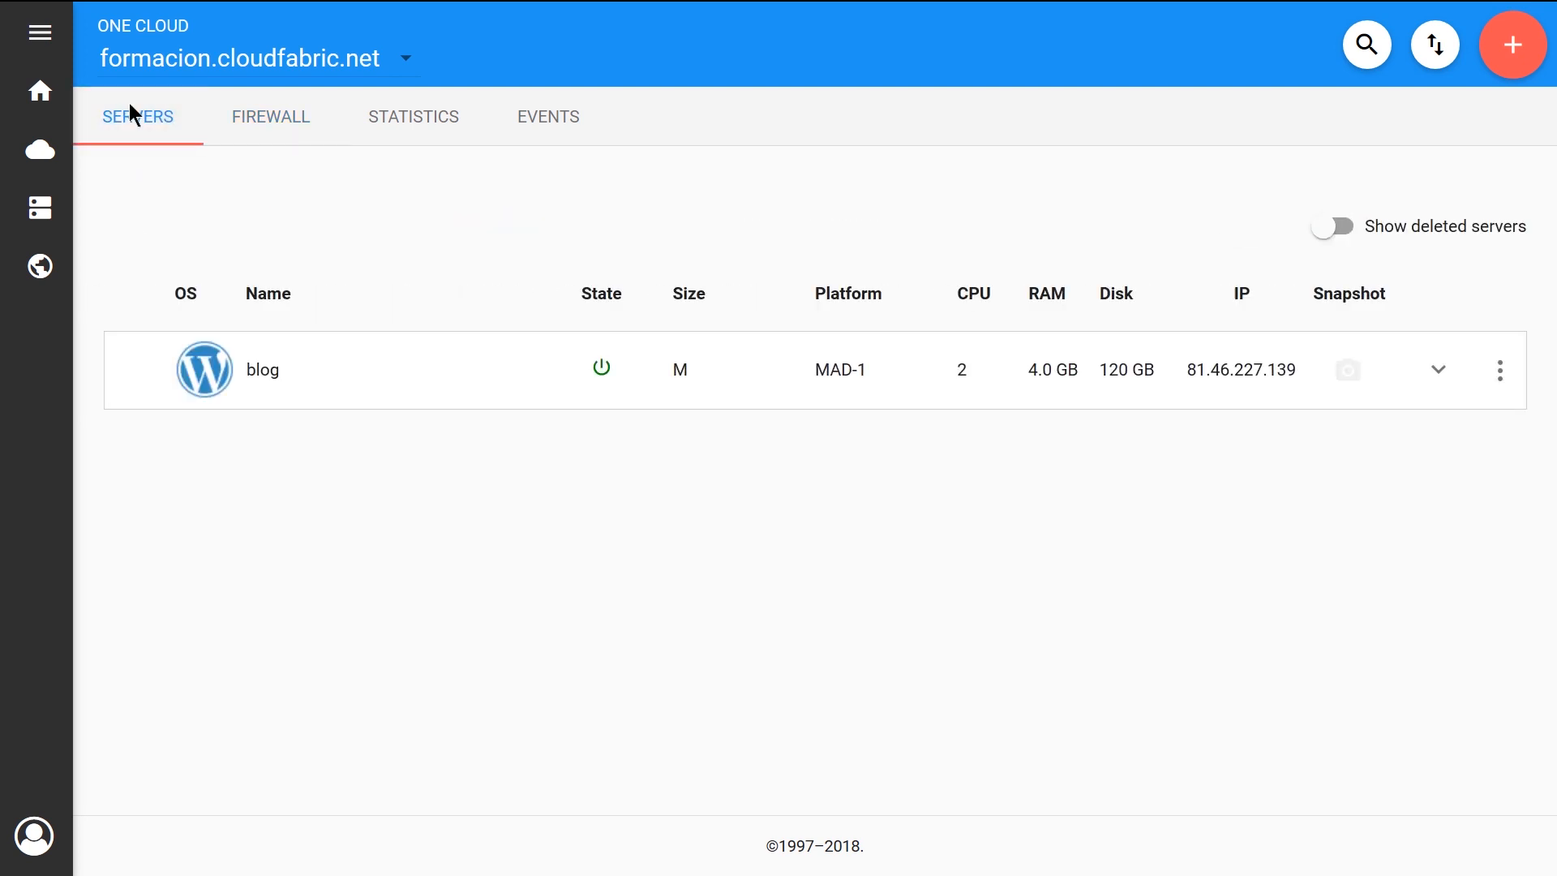
{"action": "left_click", "coordinate": [1439, 370]}
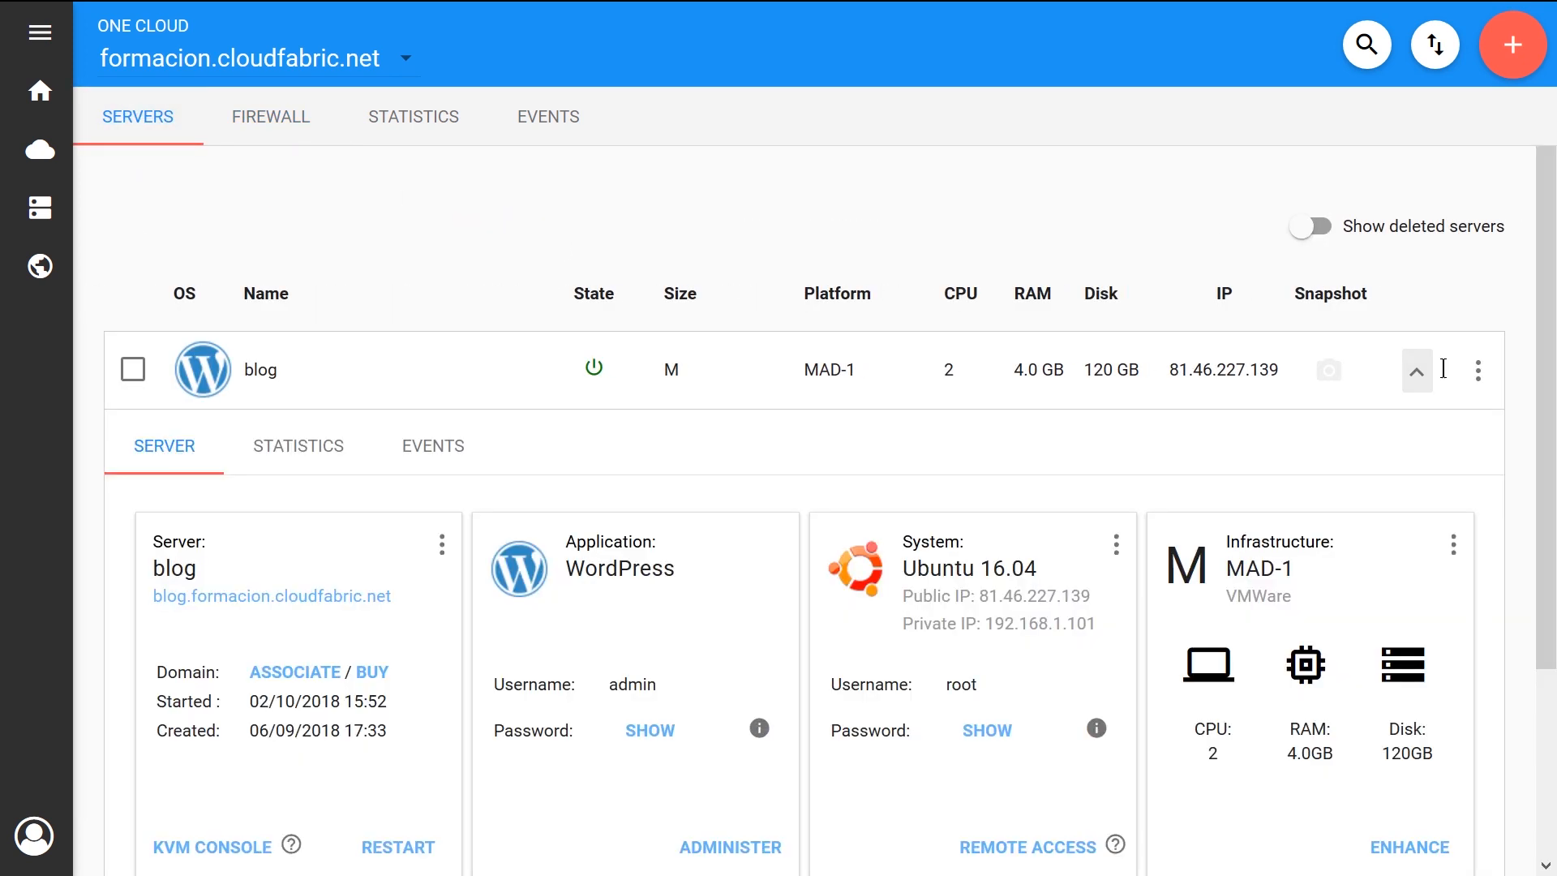
{"action": "scroll", "coordinate": [1444, 369], "scroll_direction": "down", "scroll_amount": 2}
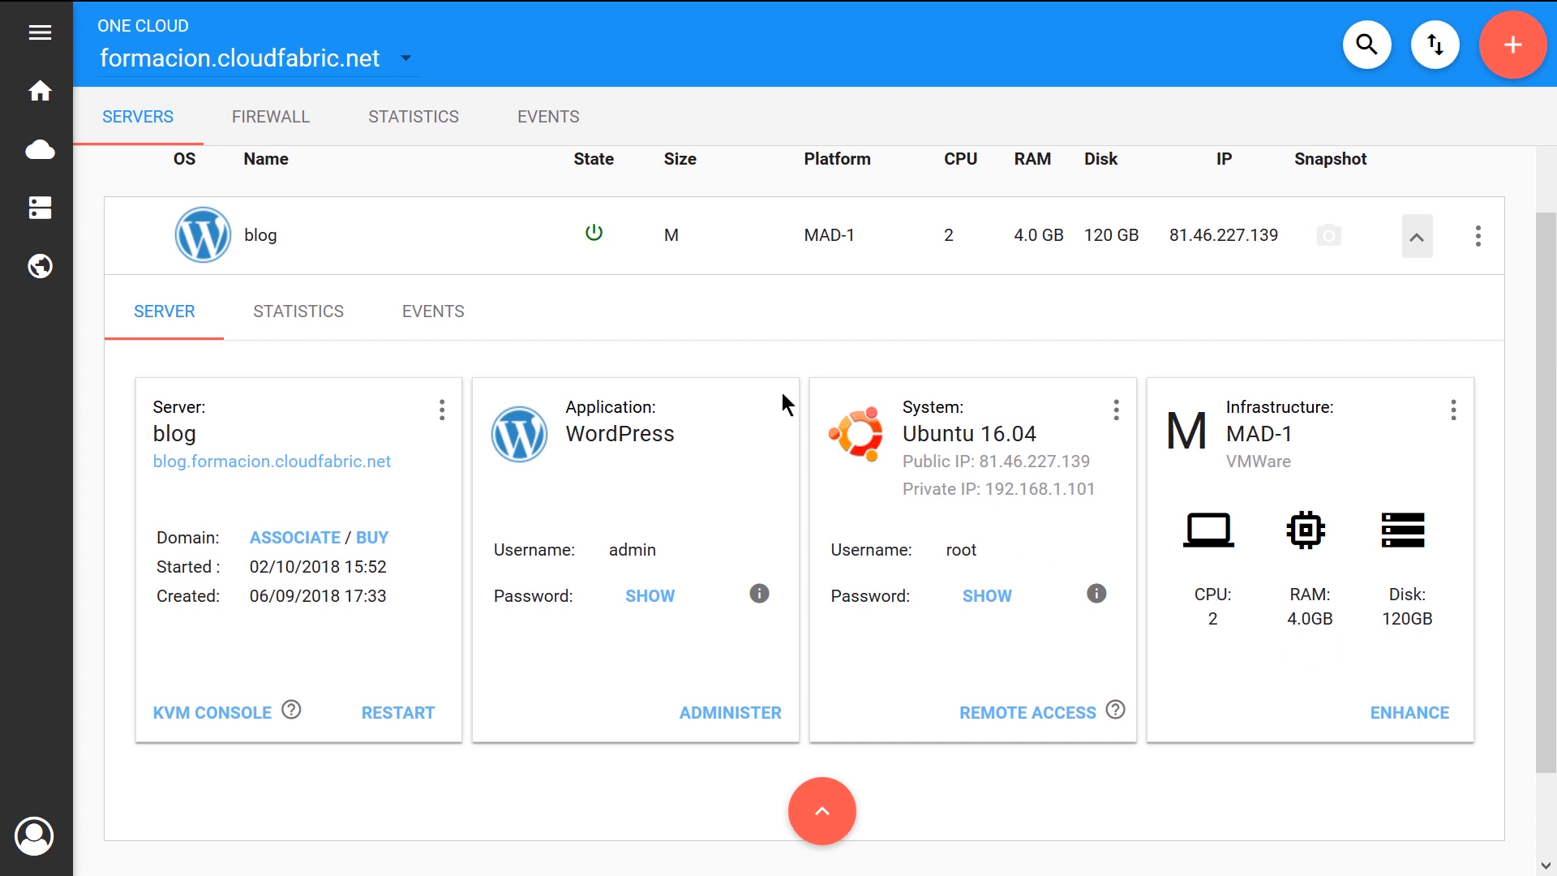
Look through the cloud's usage statistics and its events, and return to the server list
{"action": "left_click", "coordinate": [425, 125]}
{"action": "scroll", "coordinate": [586, 322], "scroll_direction": "down", "scroll_amount": 10}
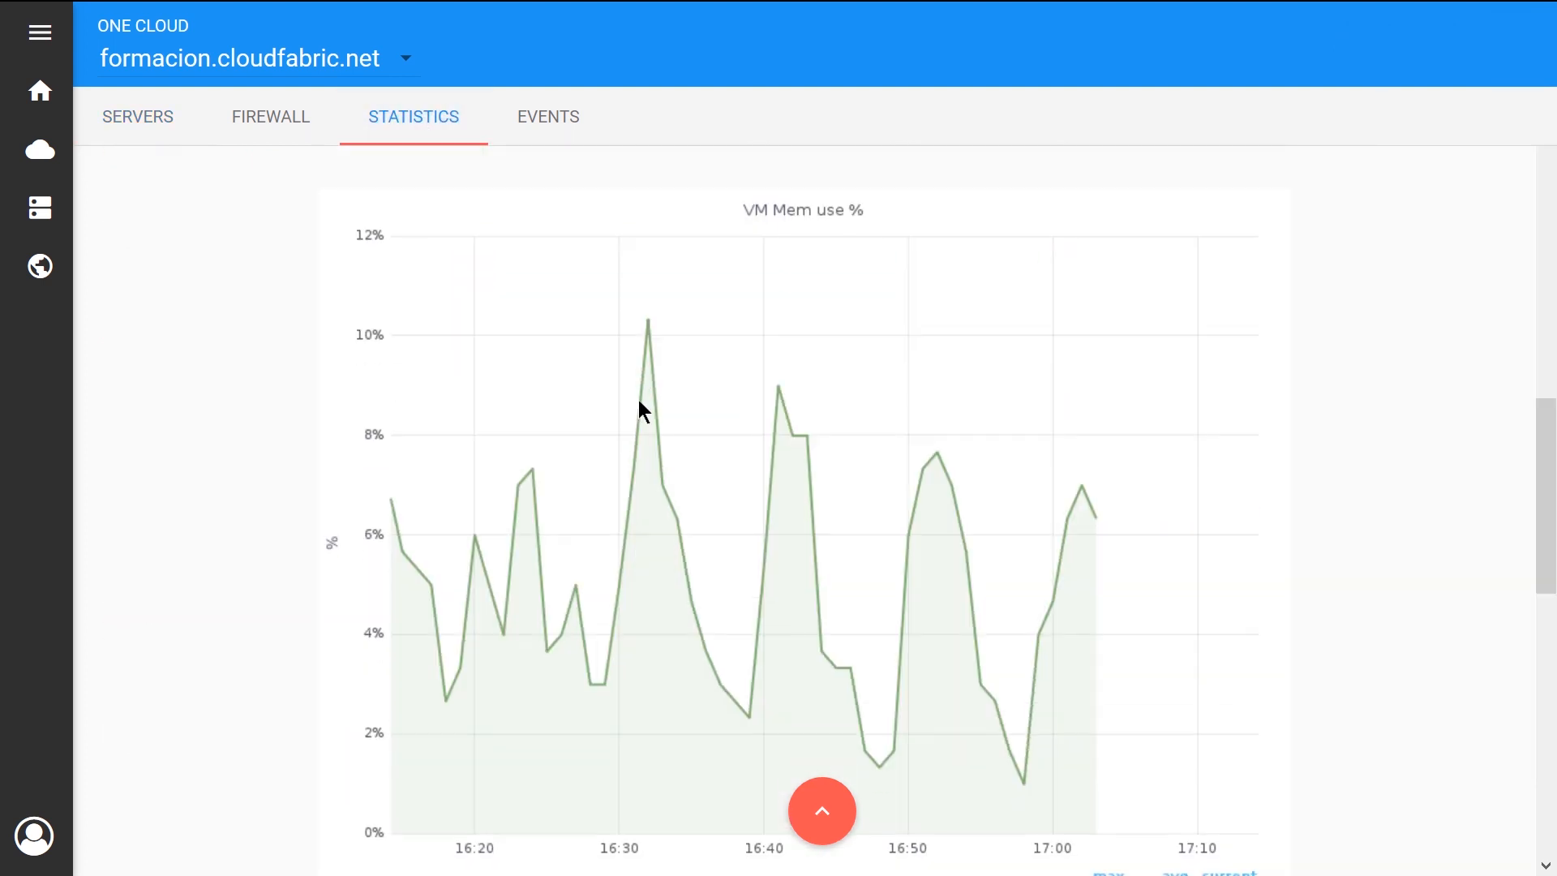
{"action": "left_click", "coordinate": [538, 97]}
{"action": "left_click", "coordinate": [130, 117]}
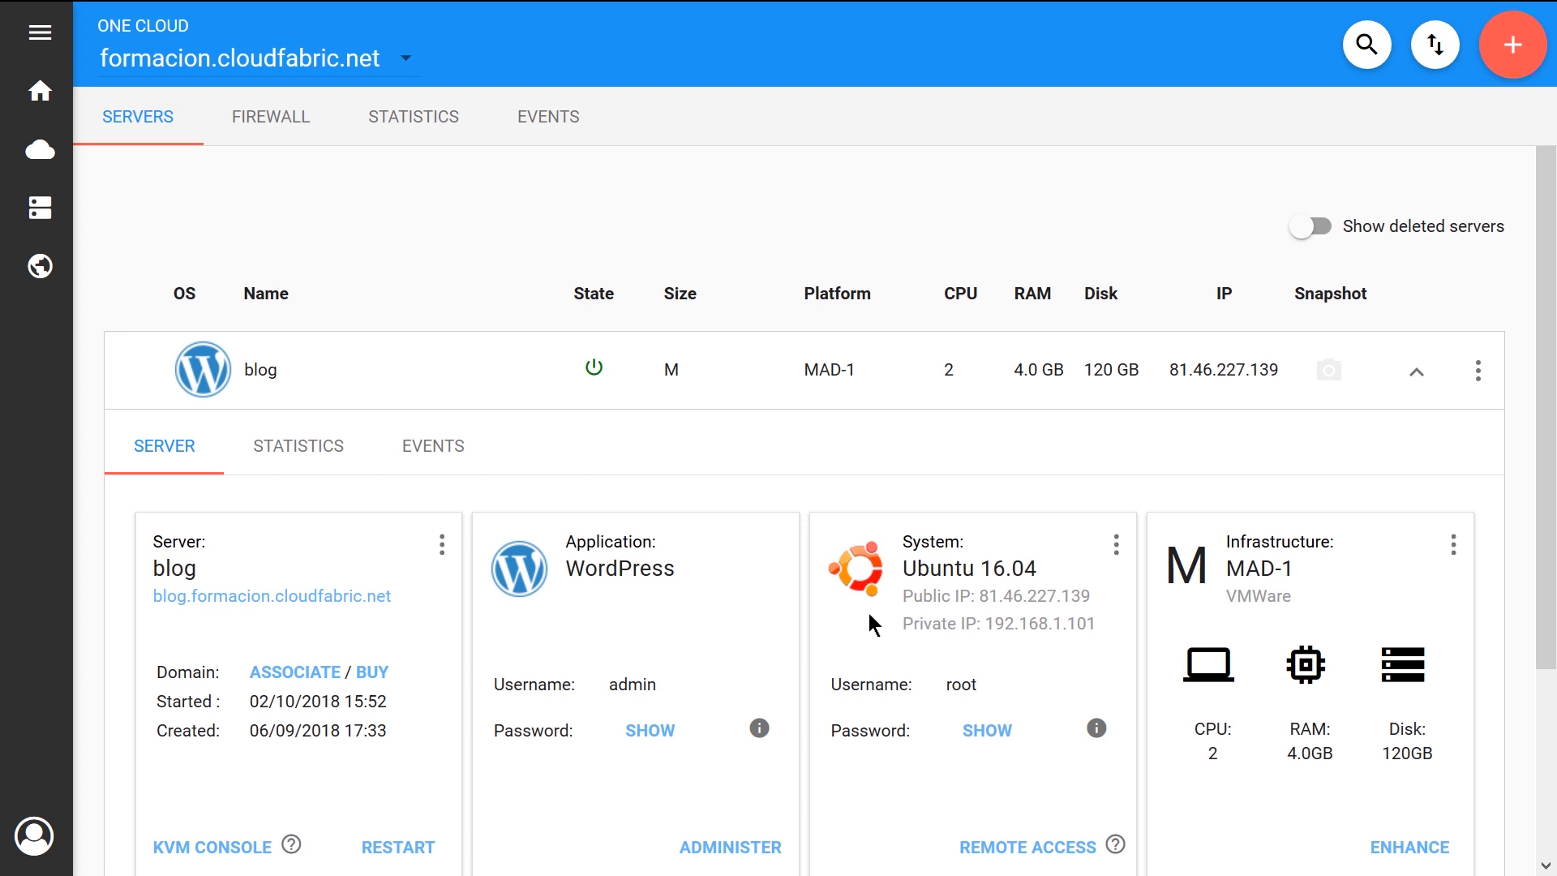
Launch the blog server's access options: remote access, WordPress administration and the KVM console
{"action": "left_click", "coordinate": [1029, 847]}
{"action": "left_click", "coordinate": [780, 858]}
{"action": "left_click", "coordinate": [442, 545]}
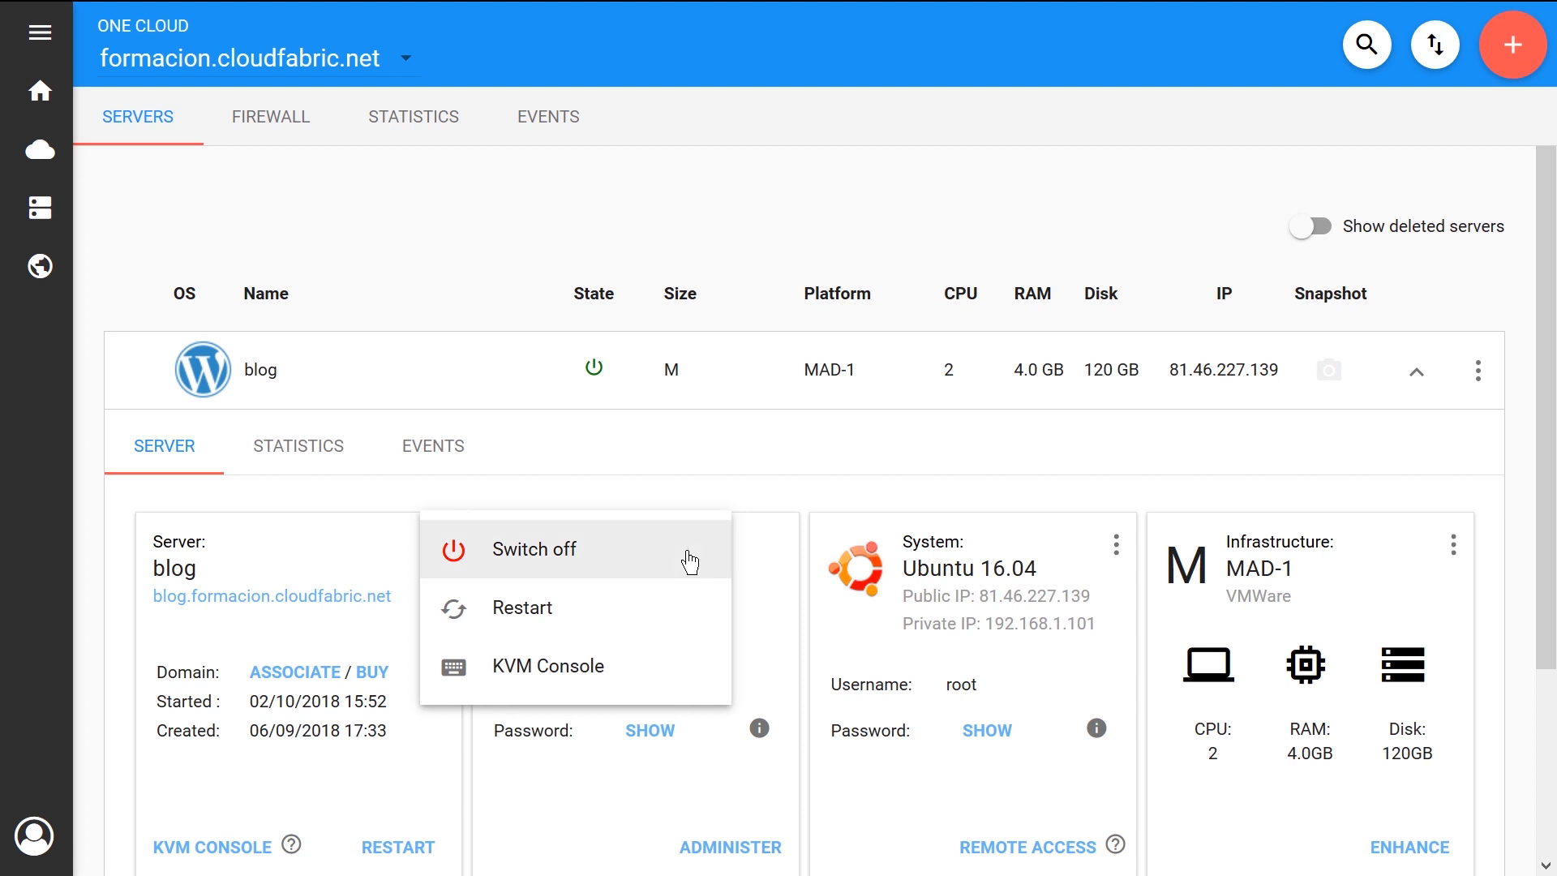
{"action": "left_click", "coordinate": [692, 681]}
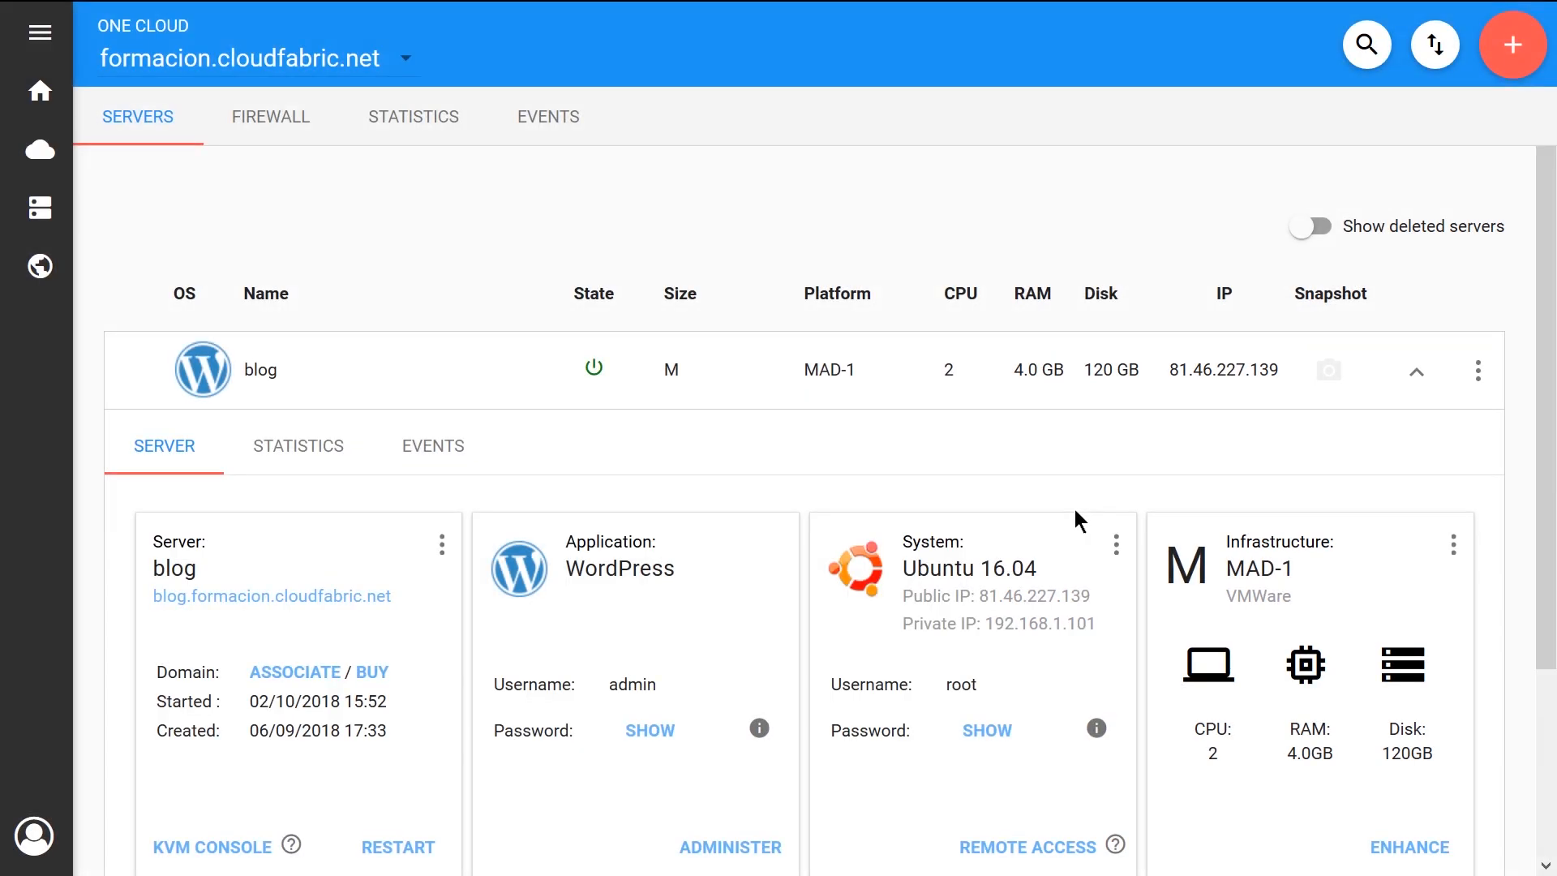
Create a snapshot of the blog server's system with the description "October"
{"action": "left_click", "coordinate": [1117, 549]}
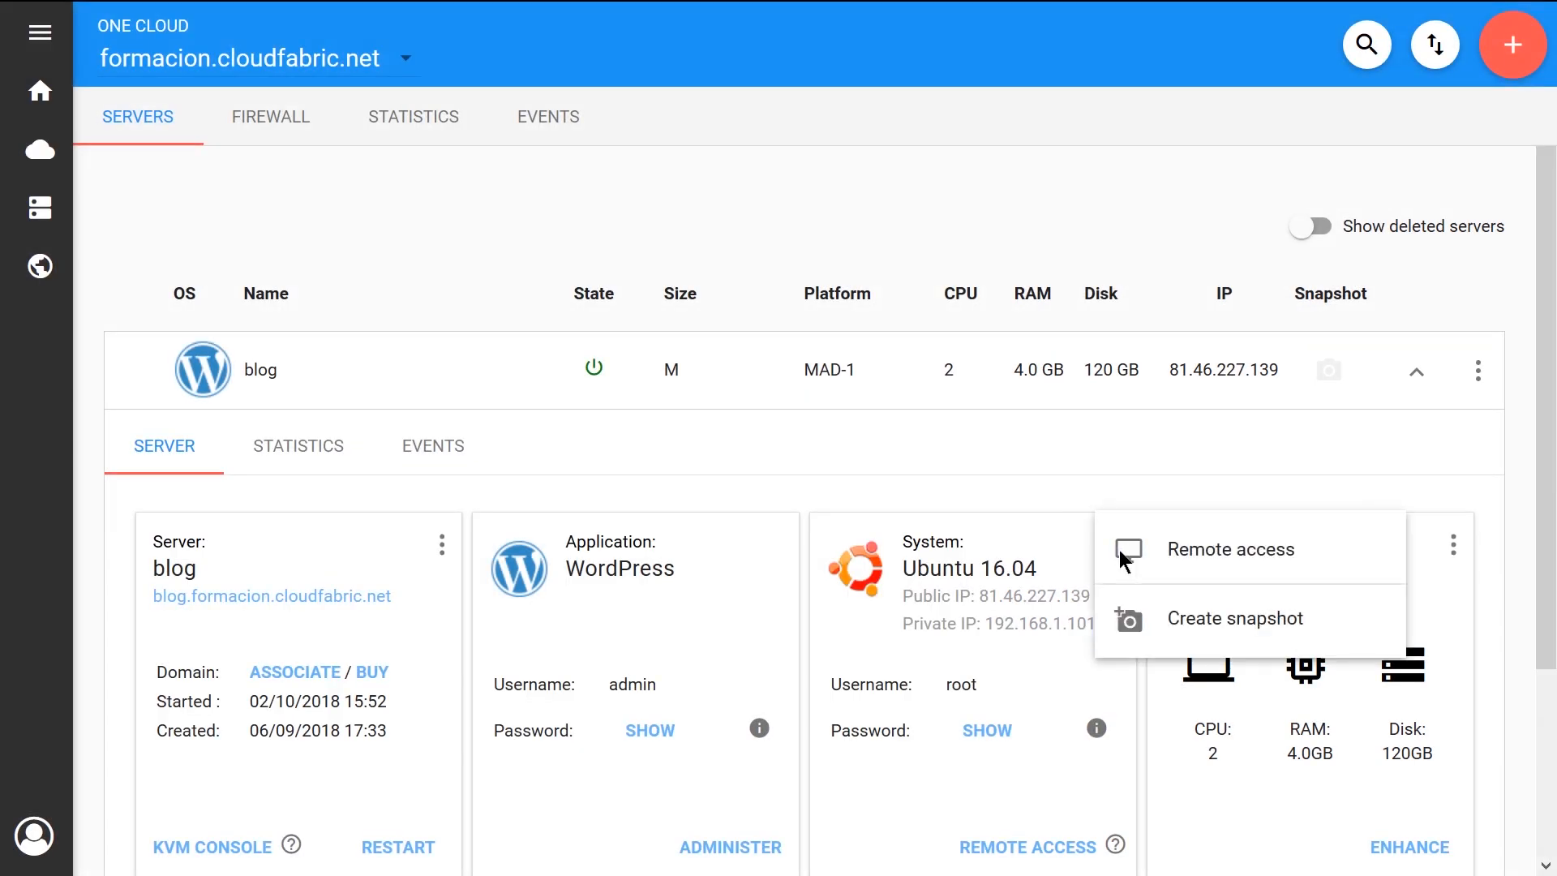
{"action": "left_click", "coordinate": [1364, 616]}
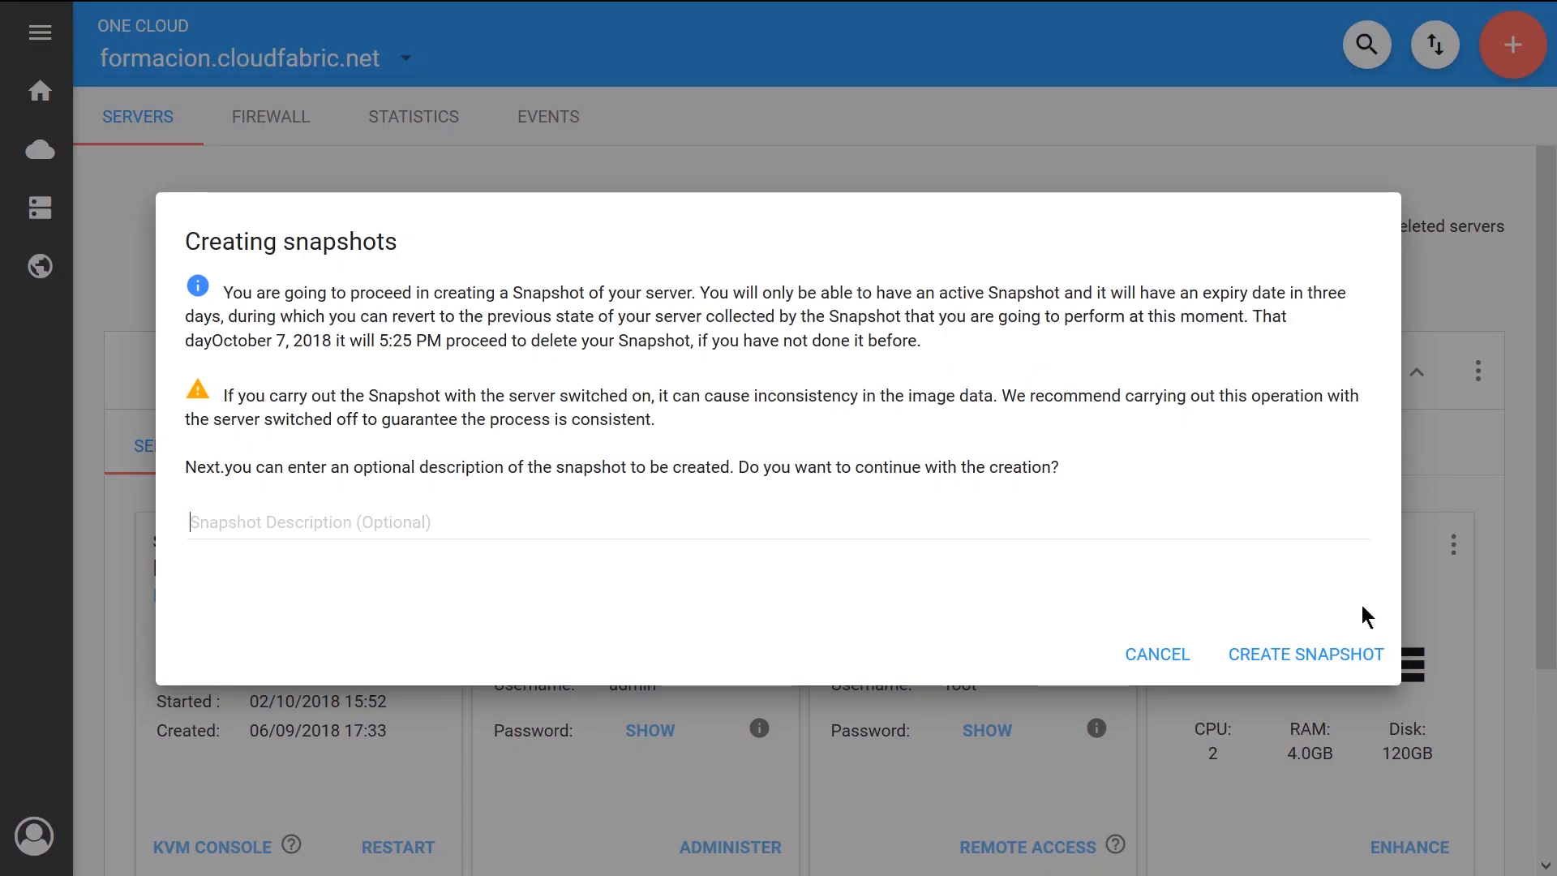
{"action": "type", "text": "October"}
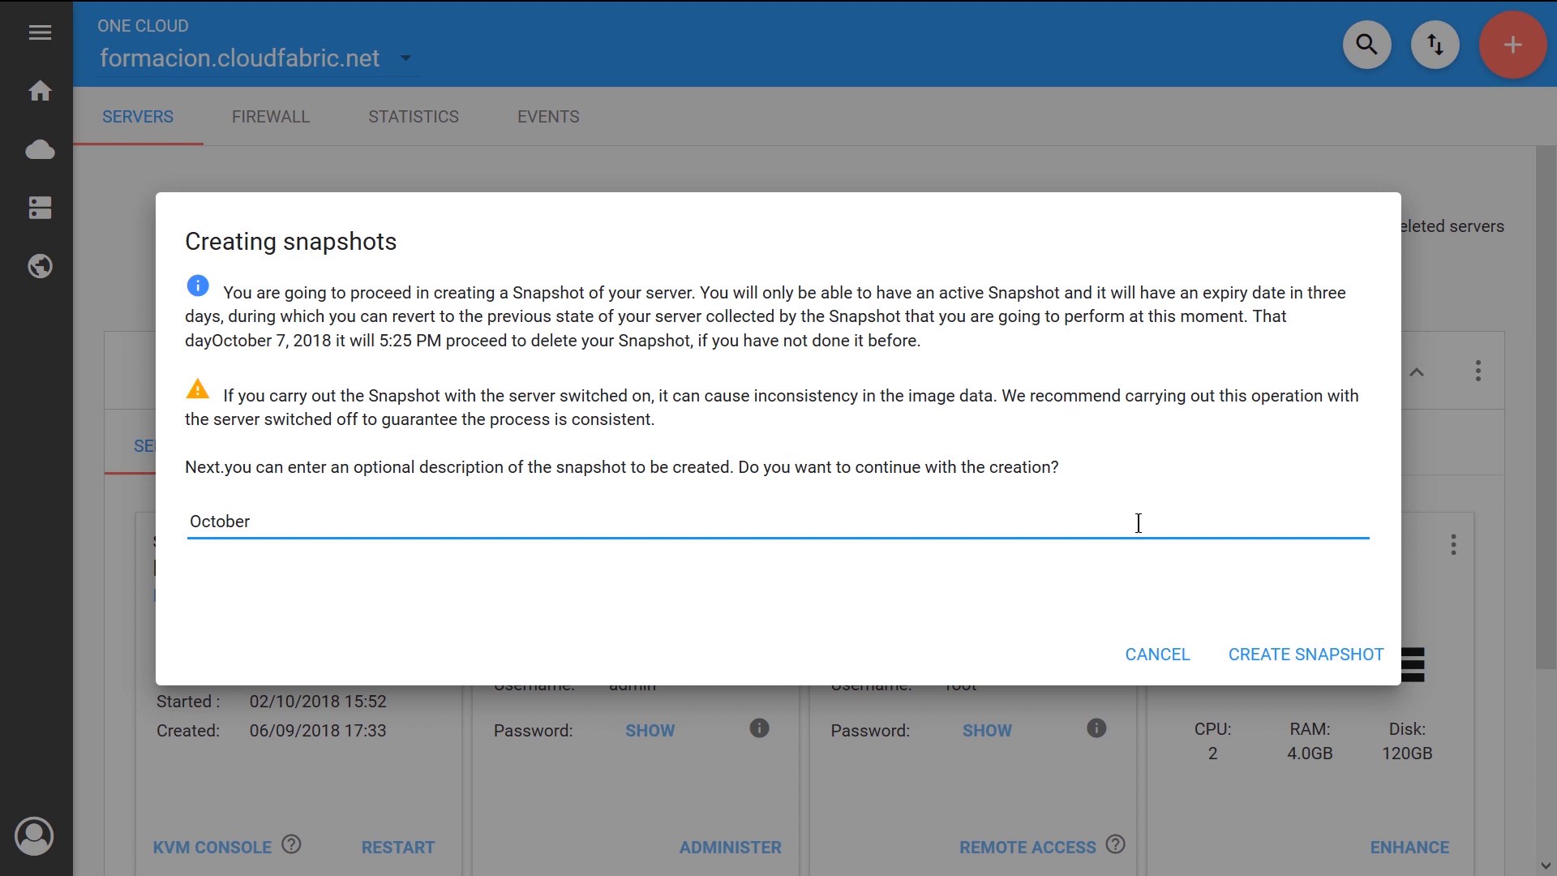
{"action": "left_click", "coordinate": [1274, 659]}
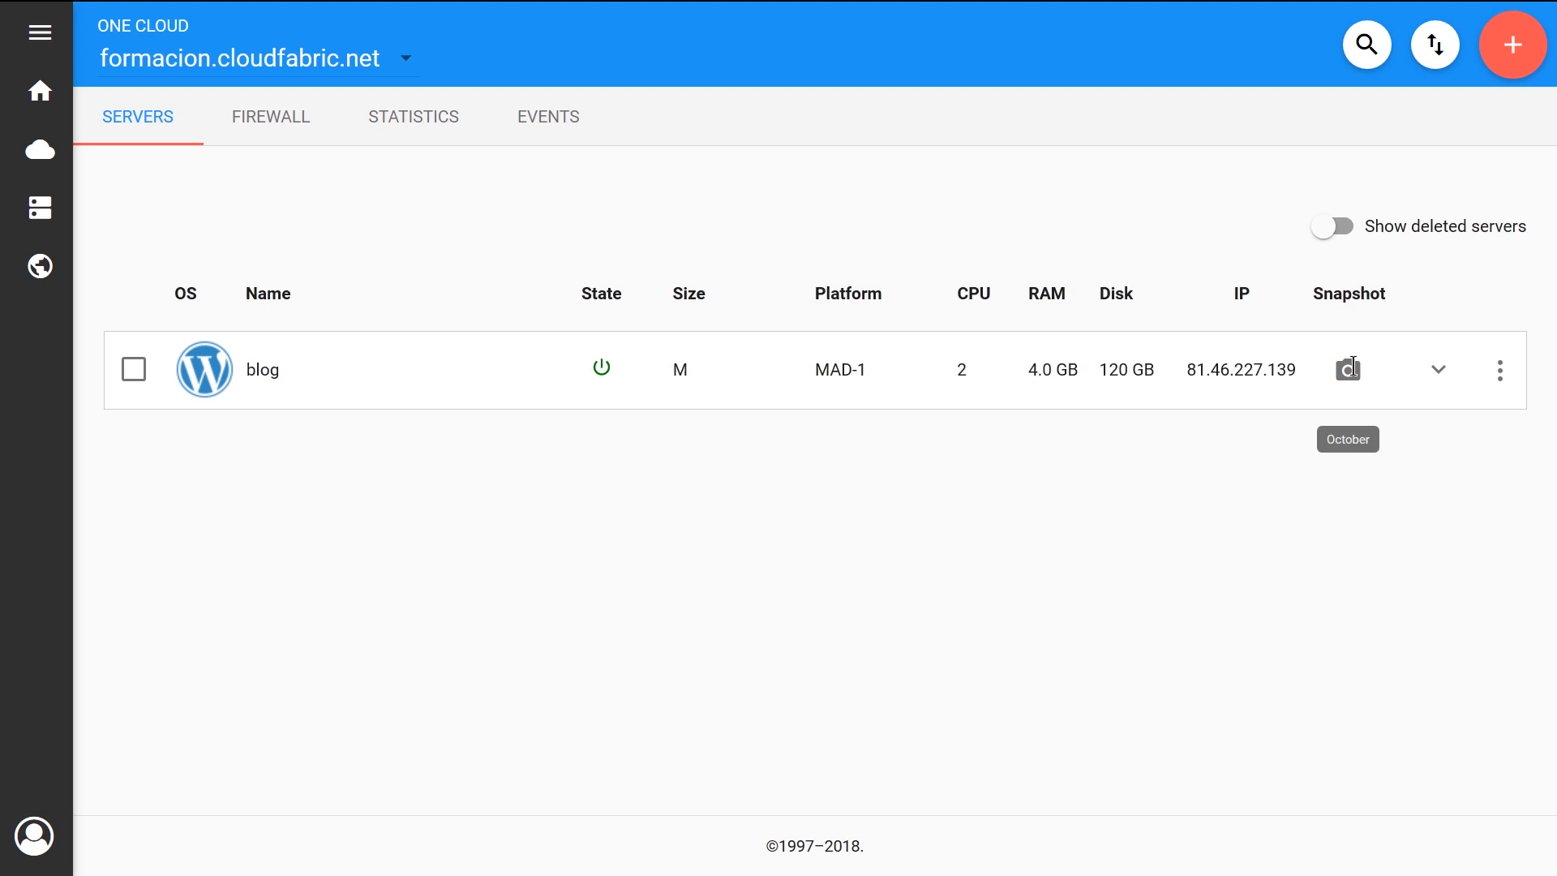
Reopen the blog server's details and review its snapshot restore and delete options, cancelling the restoration
{"action": "left_click", "coordinate": [1441, 372]}
{"action": "left_click", "coordinate": [1117, 544]}
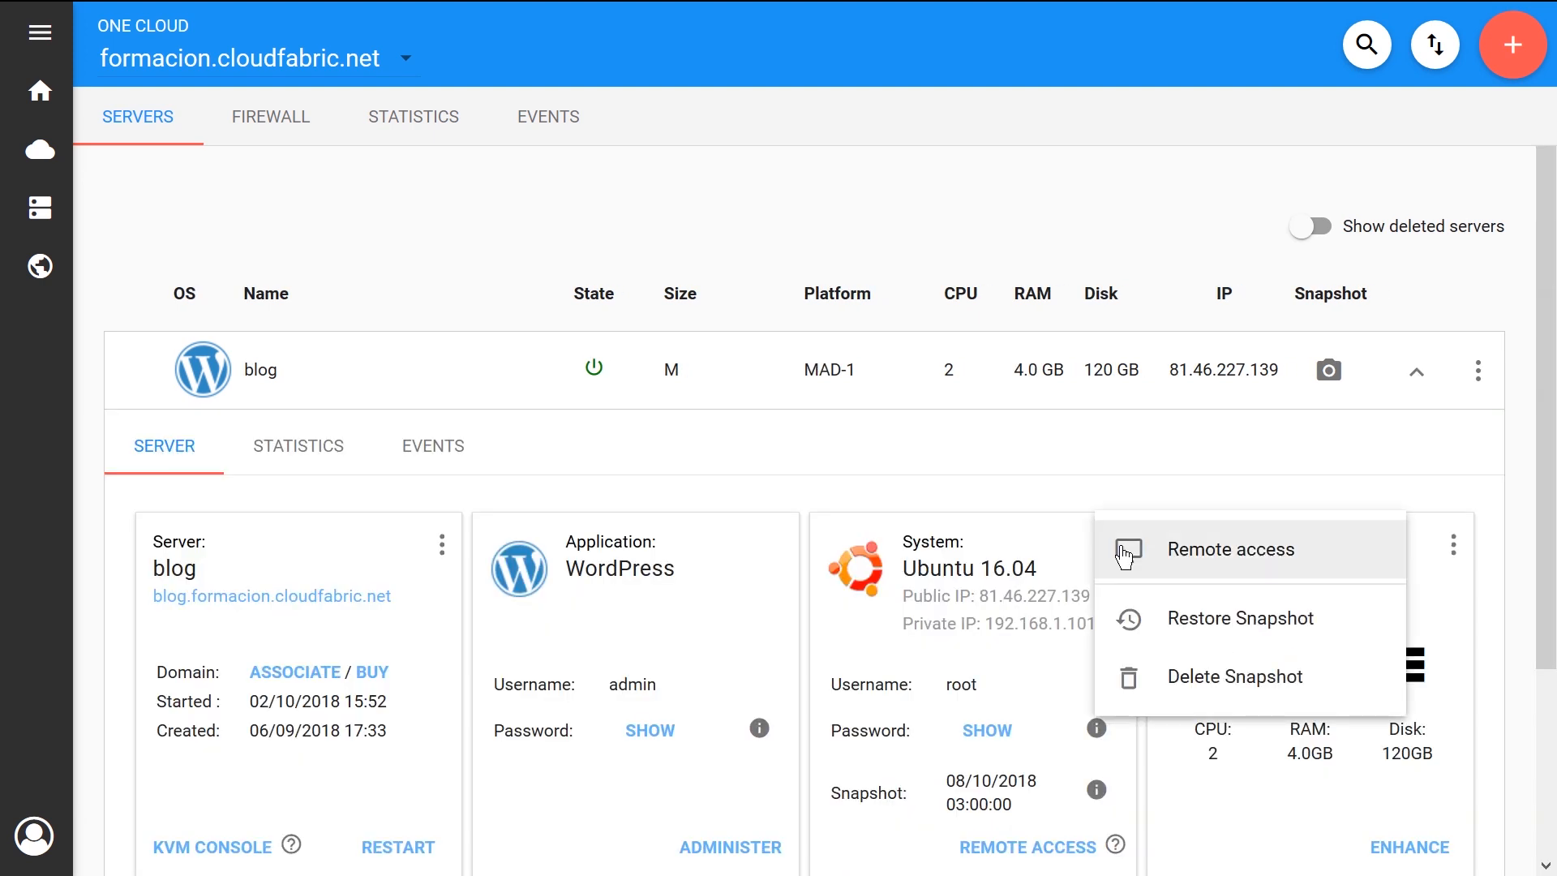
{"action": "left_click", "coordinate": [1359, 621]}
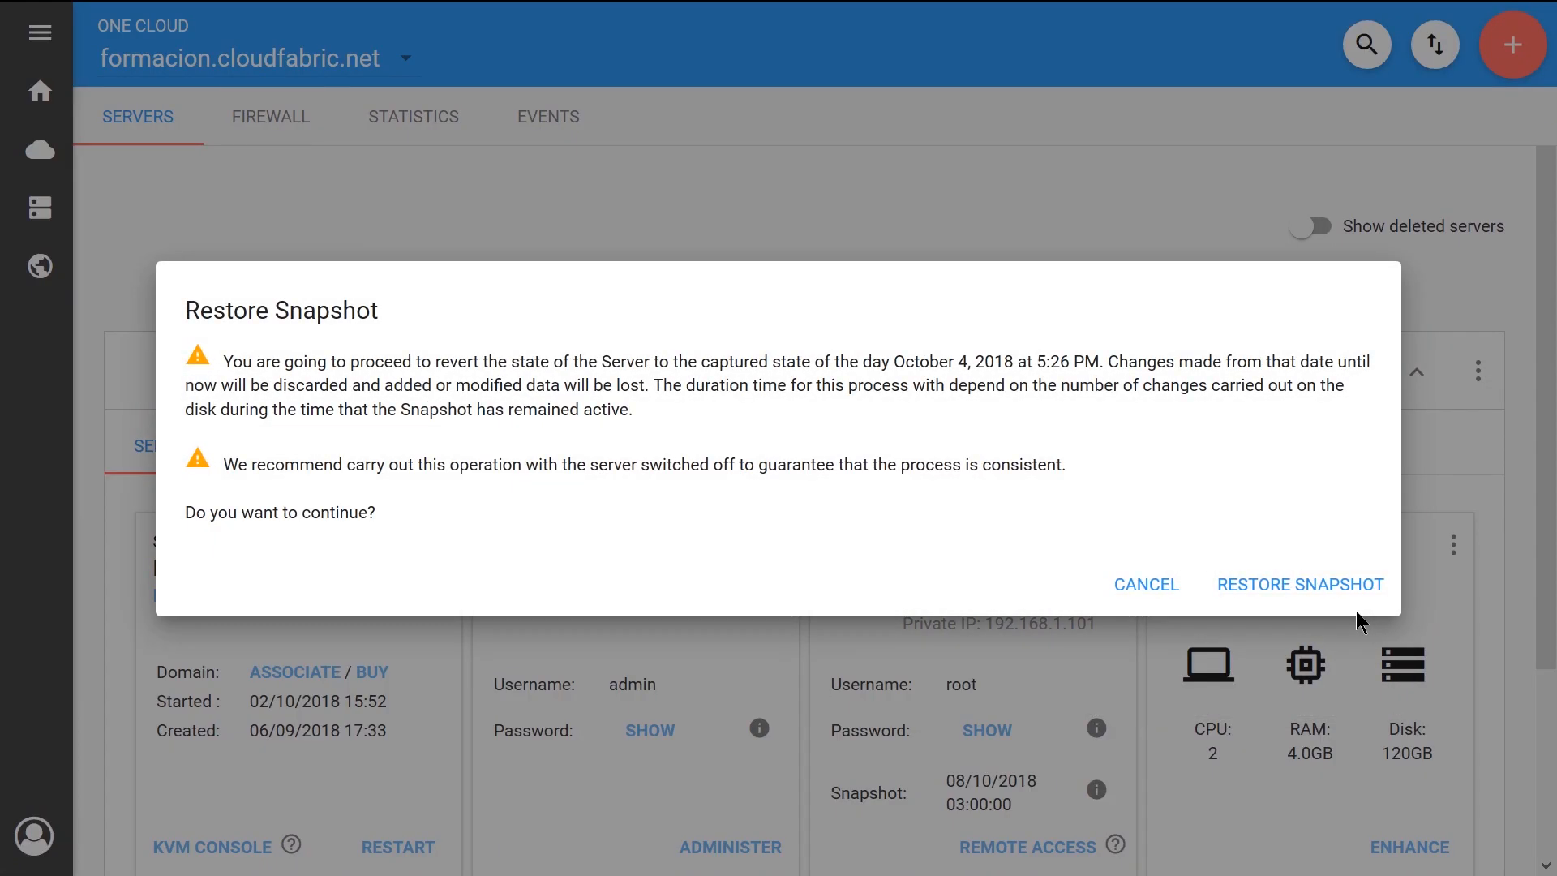
{"action": "left_click", "coordinate": [1146, 584]}
{"action": "left_click", "coordinate": [1116, 544]}
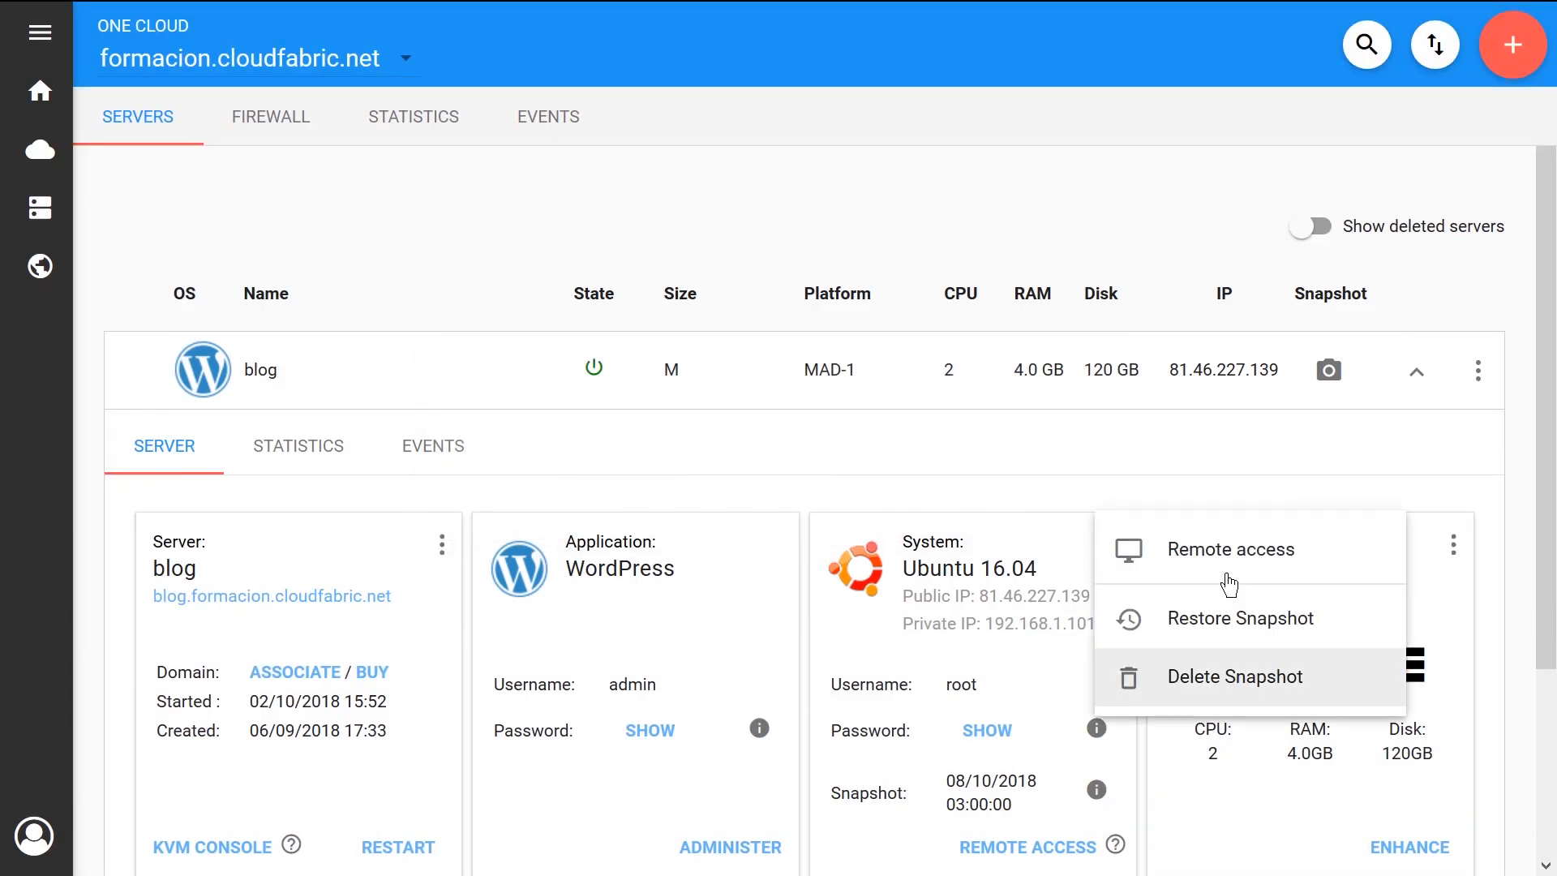
{"action": "left_click", "coordinate": [1208, 480]}
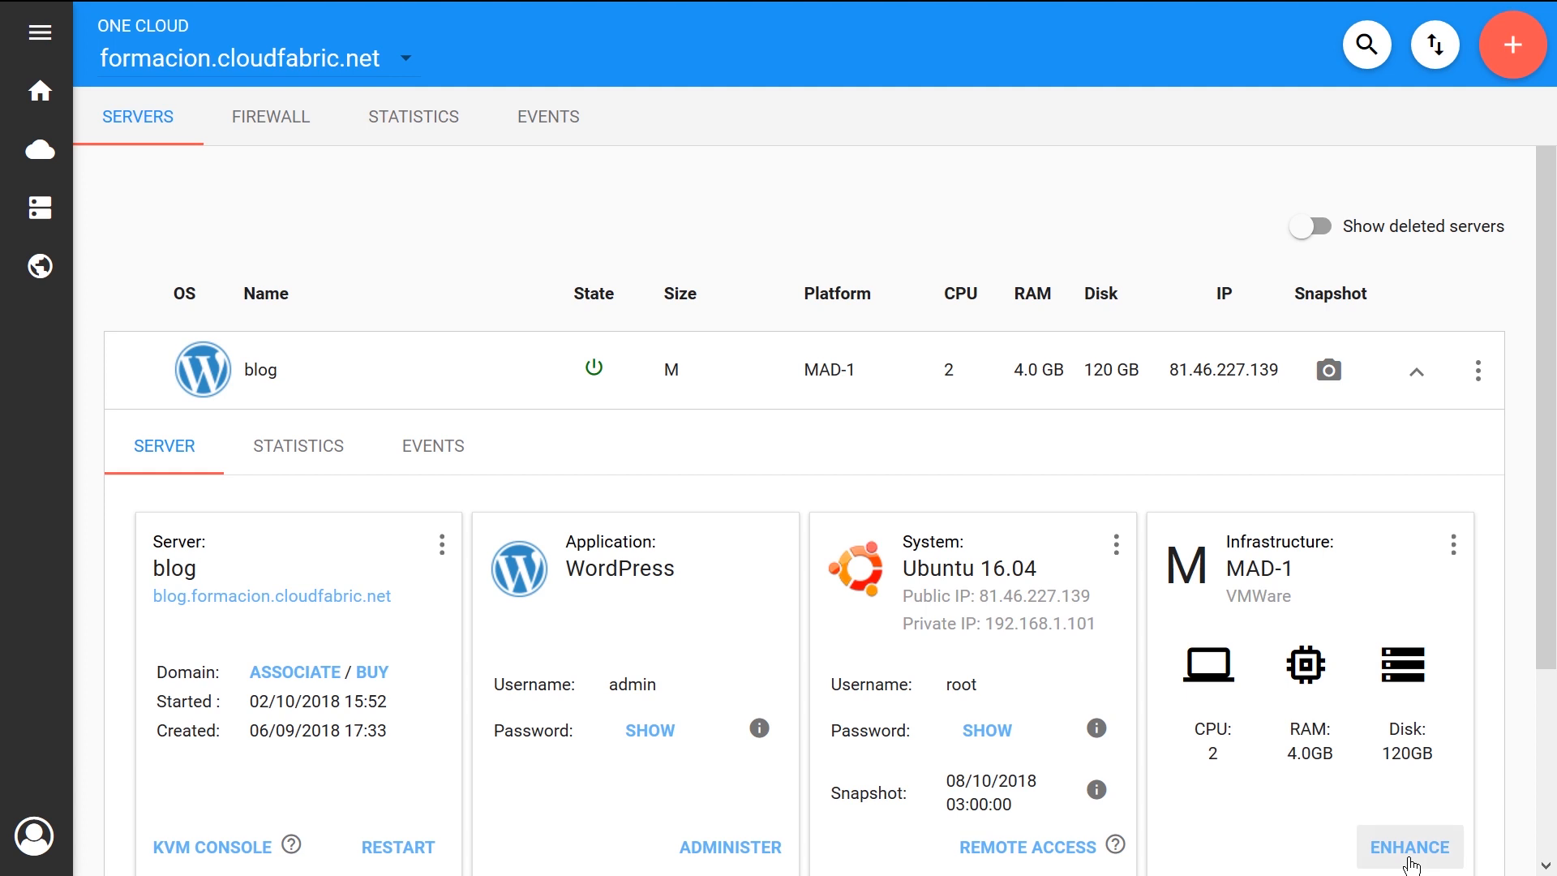
Try to enhance the blog server's resources, and delete its October snapshot
{"action": "left_click", "coordinate": [1411, 848]}
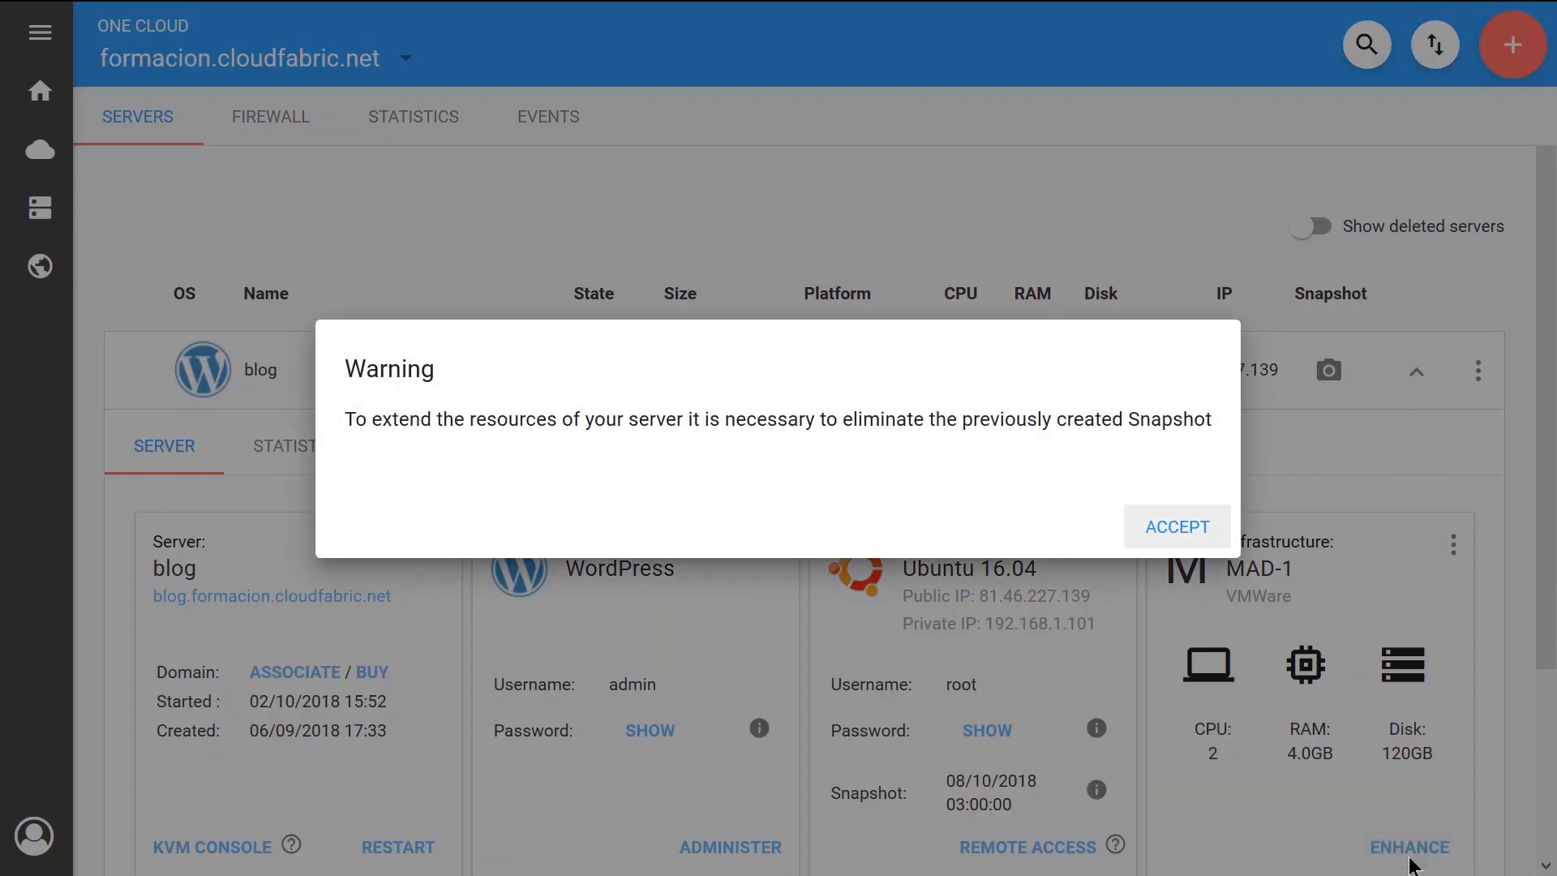
{"action": "left_click", "coordinate": [1180, 537]}
{"action": "left_click", "coordinate": [1115, 544]}
{"action": "left_click", "coordinate": [1265, 675]}
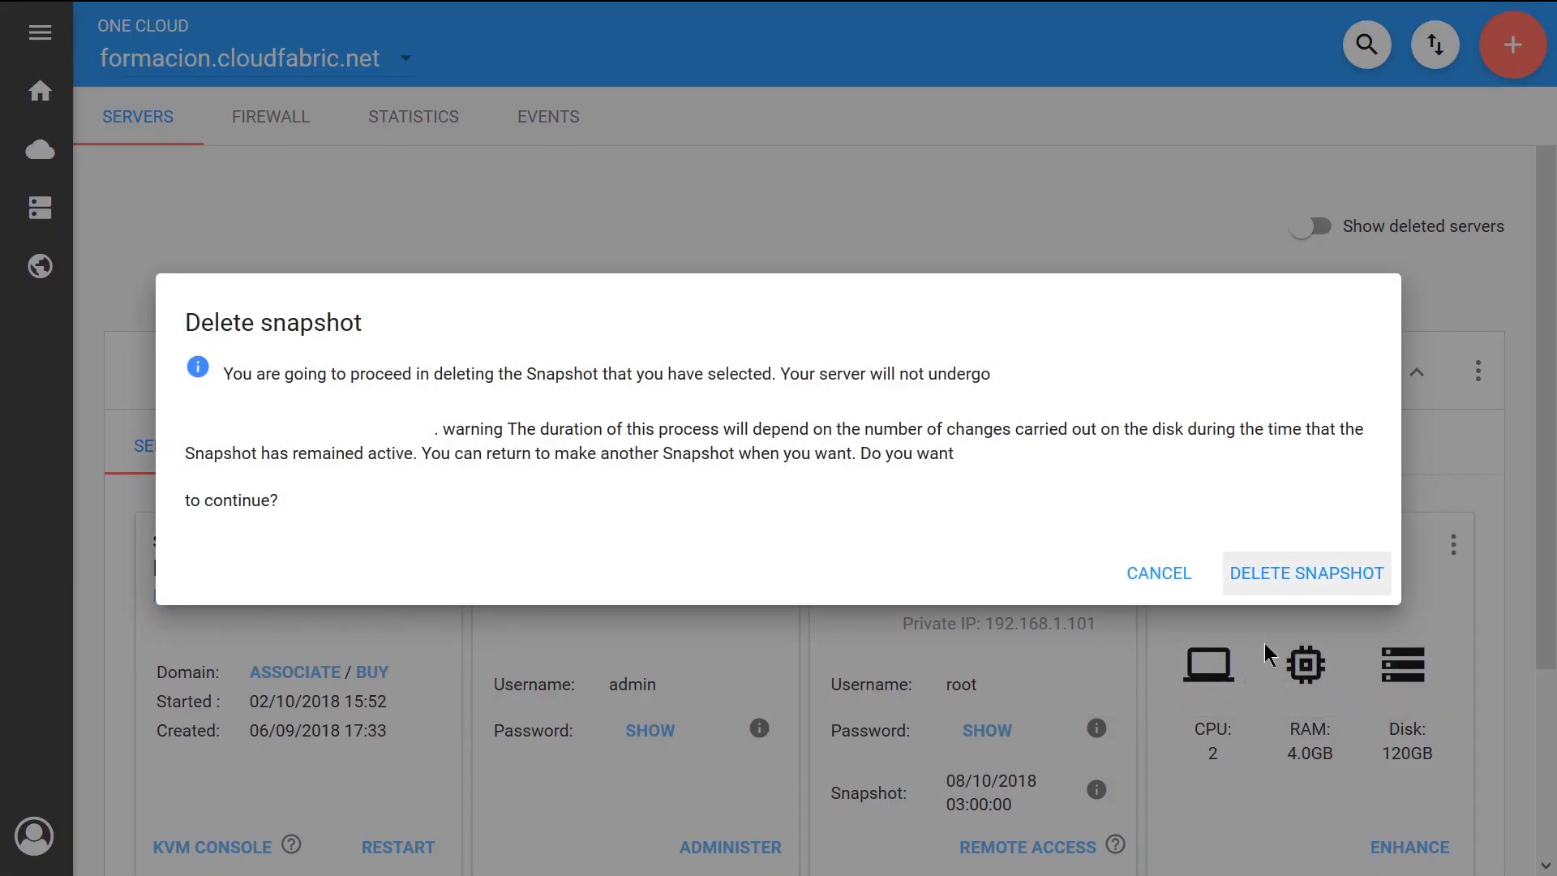
{"action": "left_click", "coordinate": [1265, 581]}
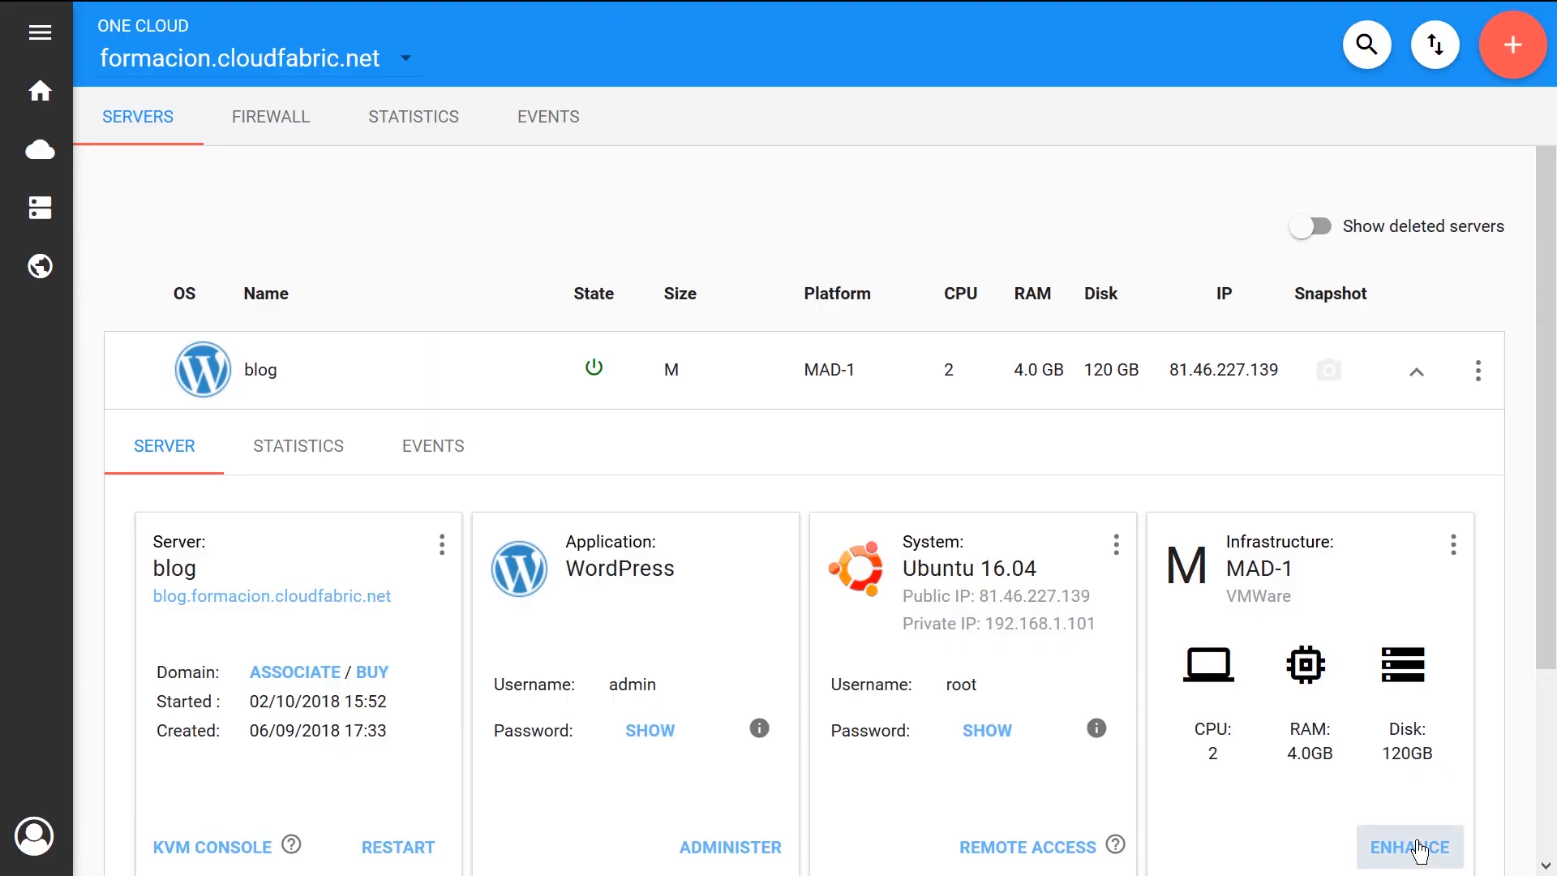
Extend the blog server to size L with 4 CPU, 8 GB RAM and 160 GB SSD
{"action": "left_click", "coordinate": [1412, 848]}
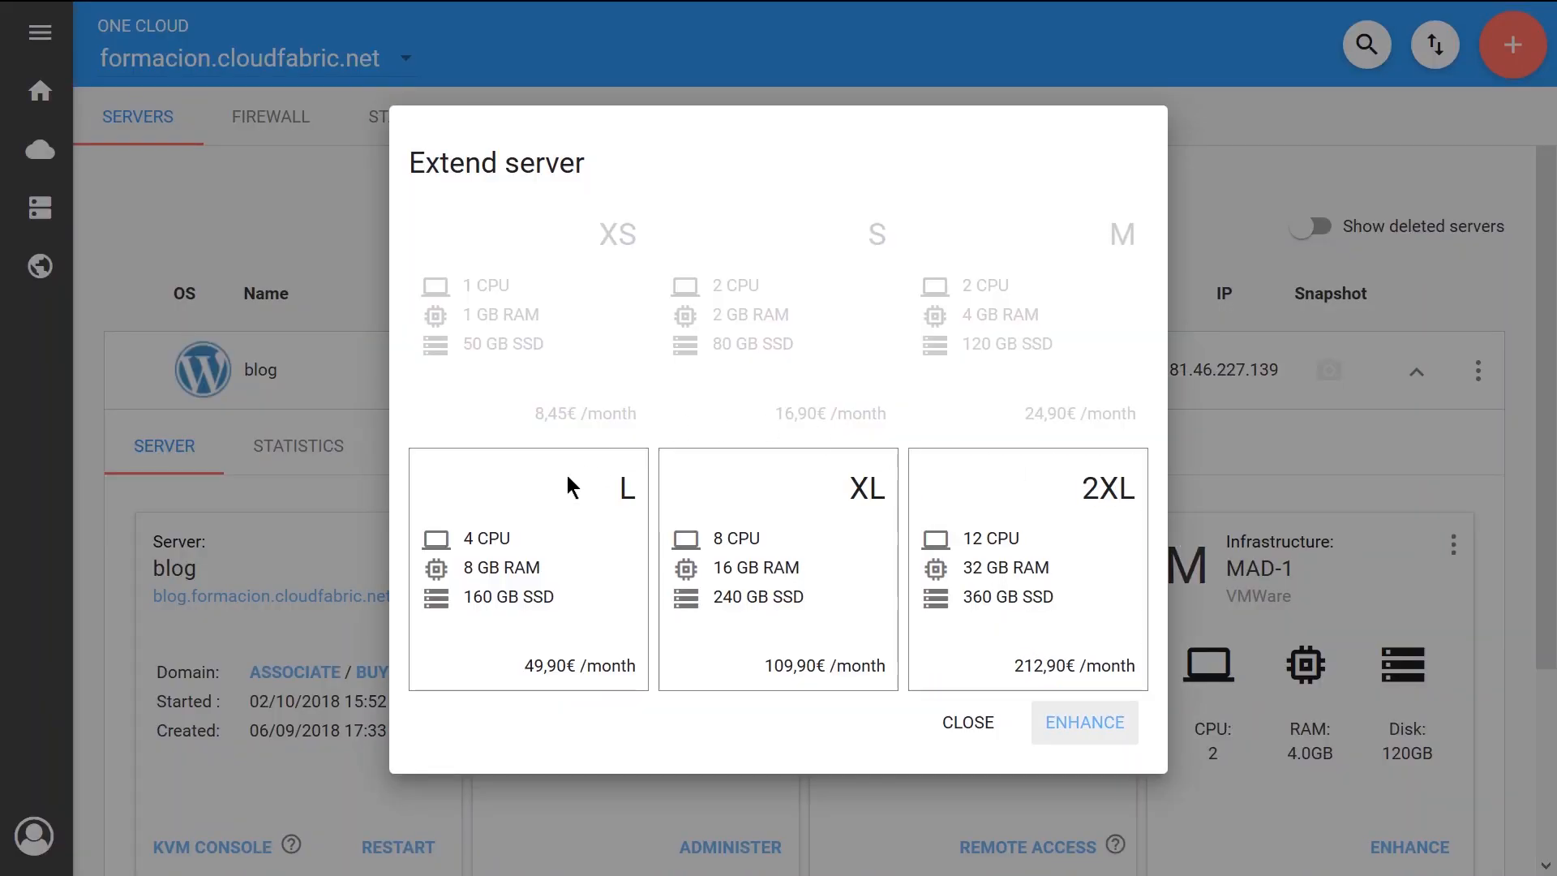
{"action": "left_click", "coordinate": [581, 472]}
{"action": "left_click", "coordinate": [1116, 744]}
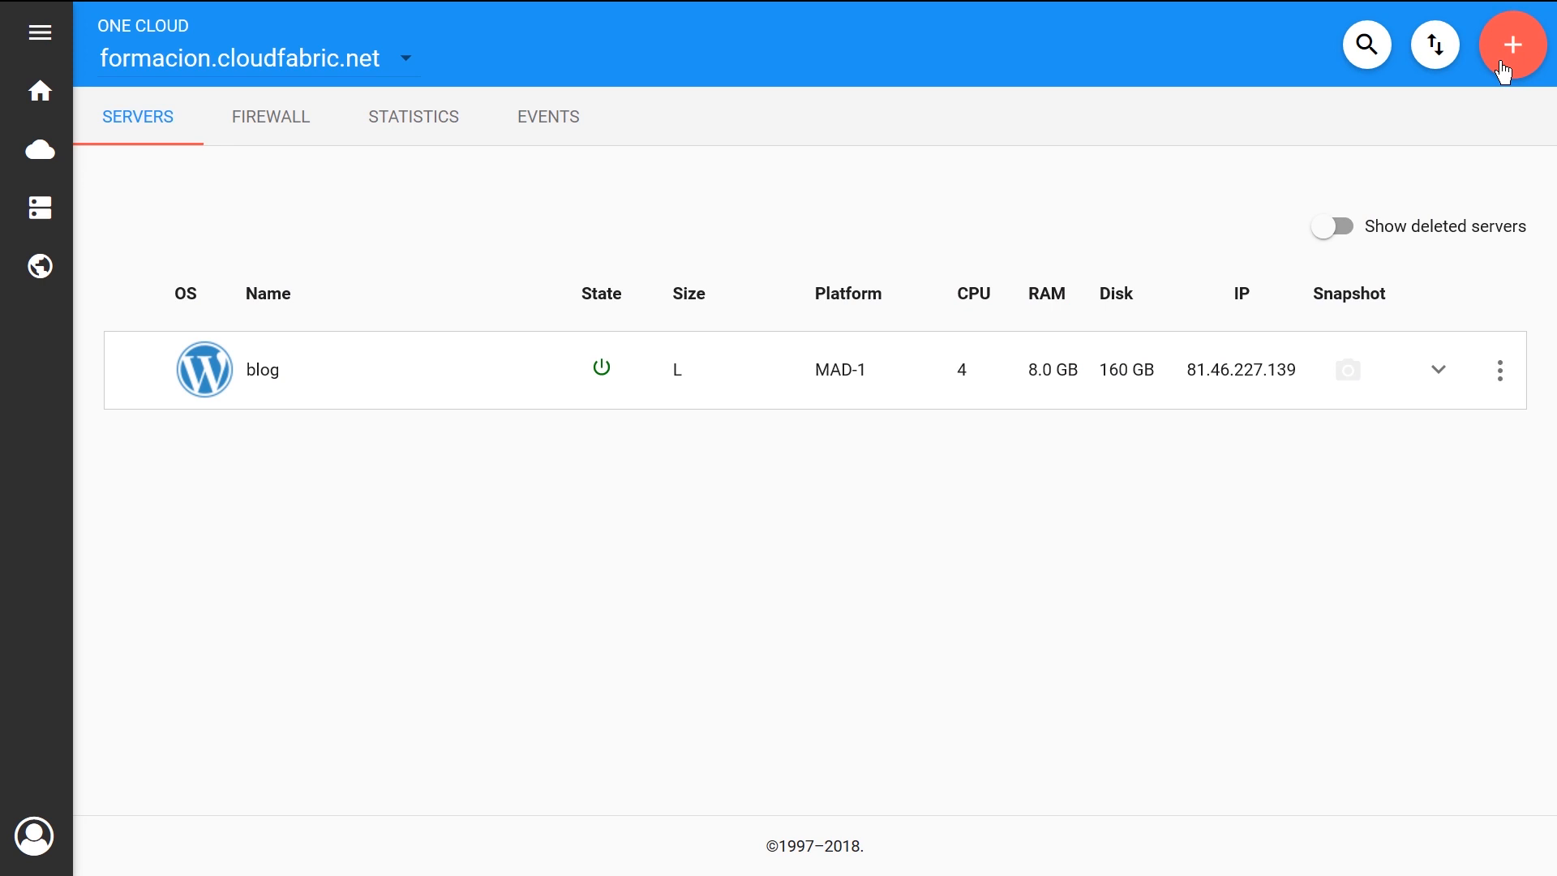
Start adding a new server and choose Plesk Admin as its application
{"action": "left_click", "coordinate": [1501, 66]}
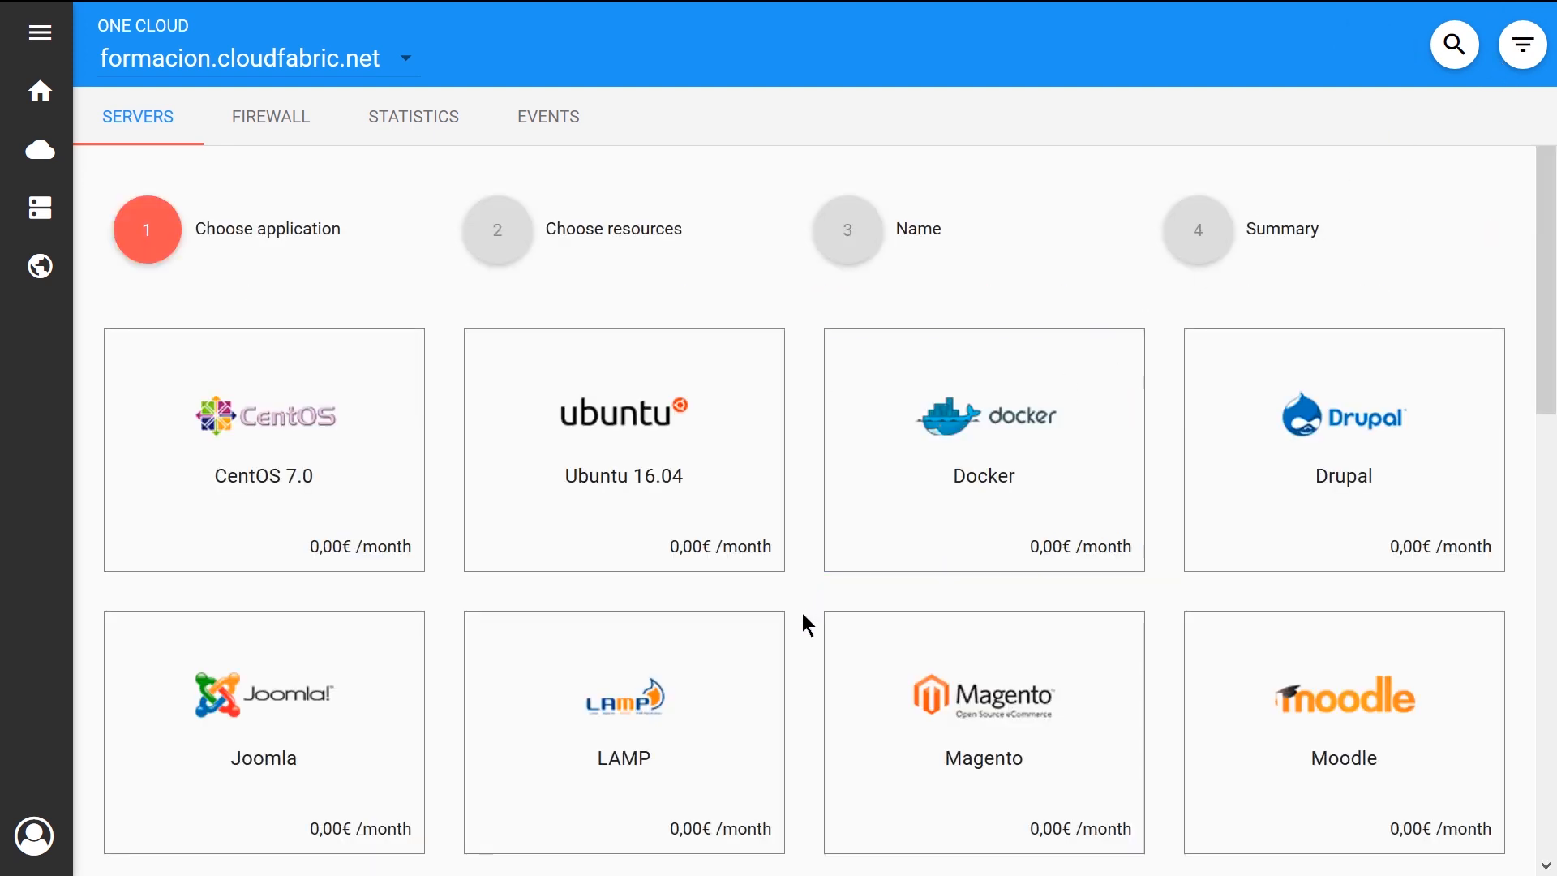
{"action": "scroll", "coordinate": [803, 615], "scroll_direction": "down", "scroll_amount": 3}
{"action": "scroll", "coordinate": [801, 613], "scroll_direction": "down", "scroll_amount": 2}
{"action": "left_click", "coordinate": [757, 561]}
{"action": "scroll", "coordinate": [779, 616], "scroll_direction": "down", "scroll_amount": 5}
{"action": "left_click", "coordinate": [1472, 766]}
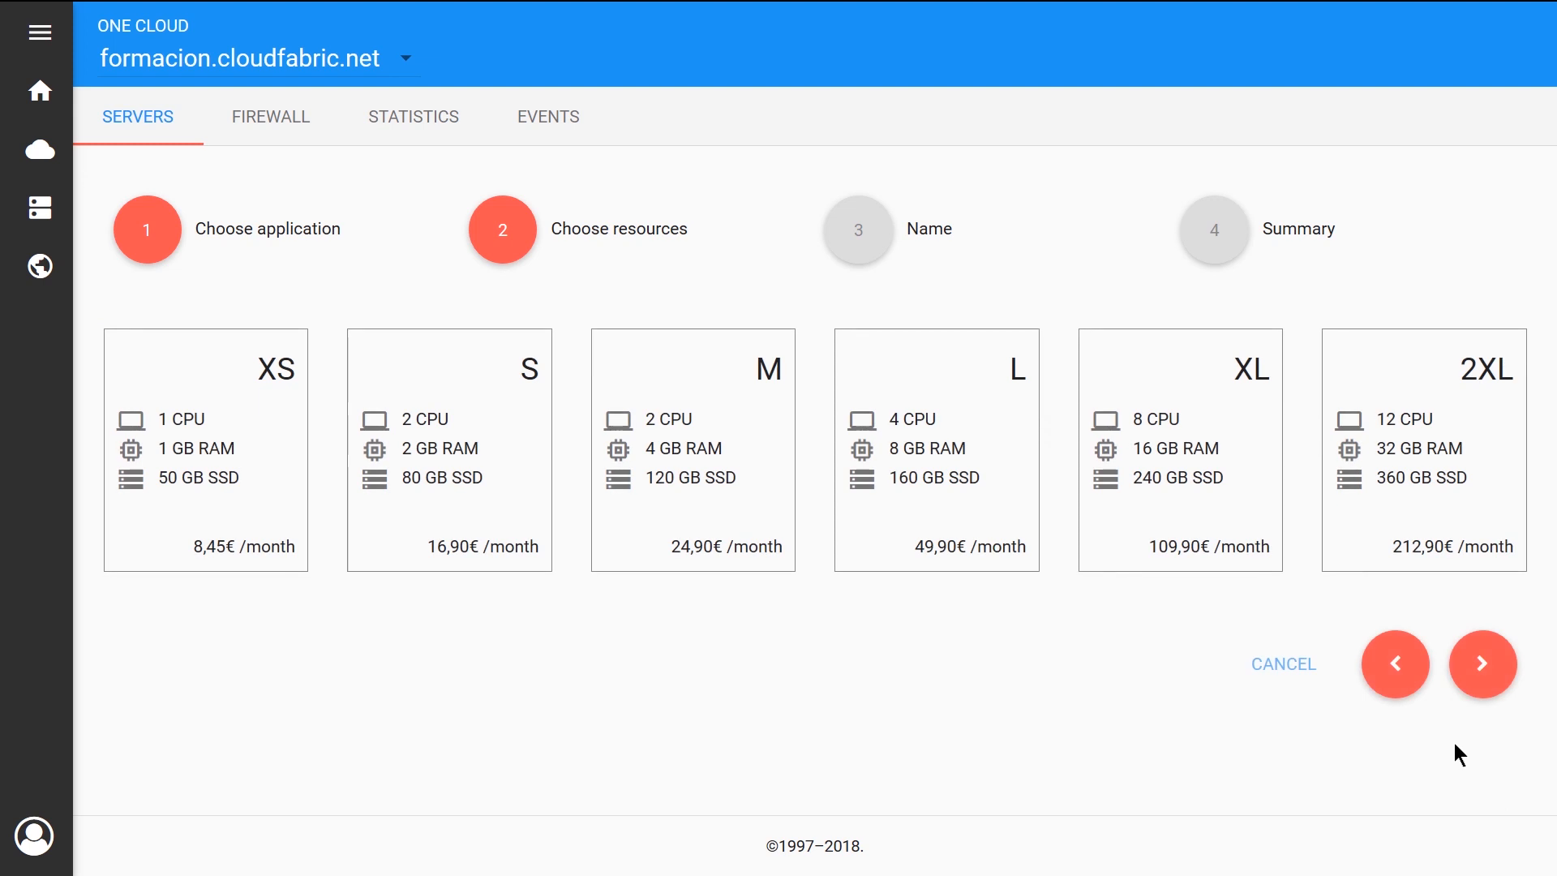
Give the Plesk Admin server the M size, name it "plesk" without associating a domain, and complete the order
{"action": "left_click", "coordinate": [733, 499]}
{"action": "left_click", "coordinate": [1481, 669]}
{"action": "left_click", "coordinate": [780, 434]}
{"action": "type", "text": "plesk"}
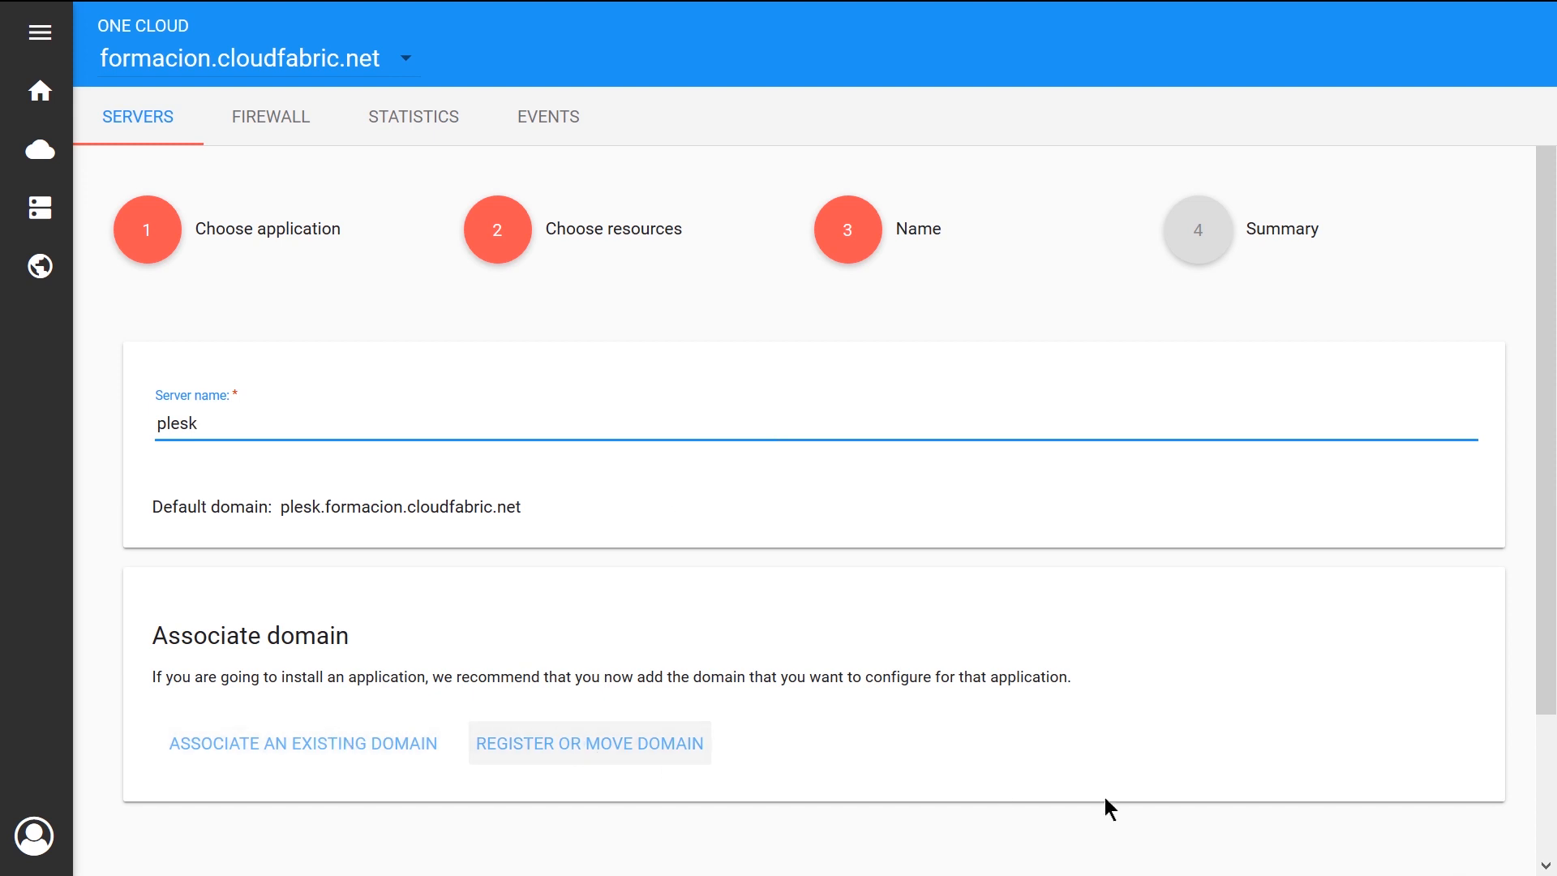
{"action": "scroll", "coordinate": [1001, 792], "scroll_direction": "down", "scroll_amount": 2}
{"action": "left_click", "coordinate": [1458, 744]}
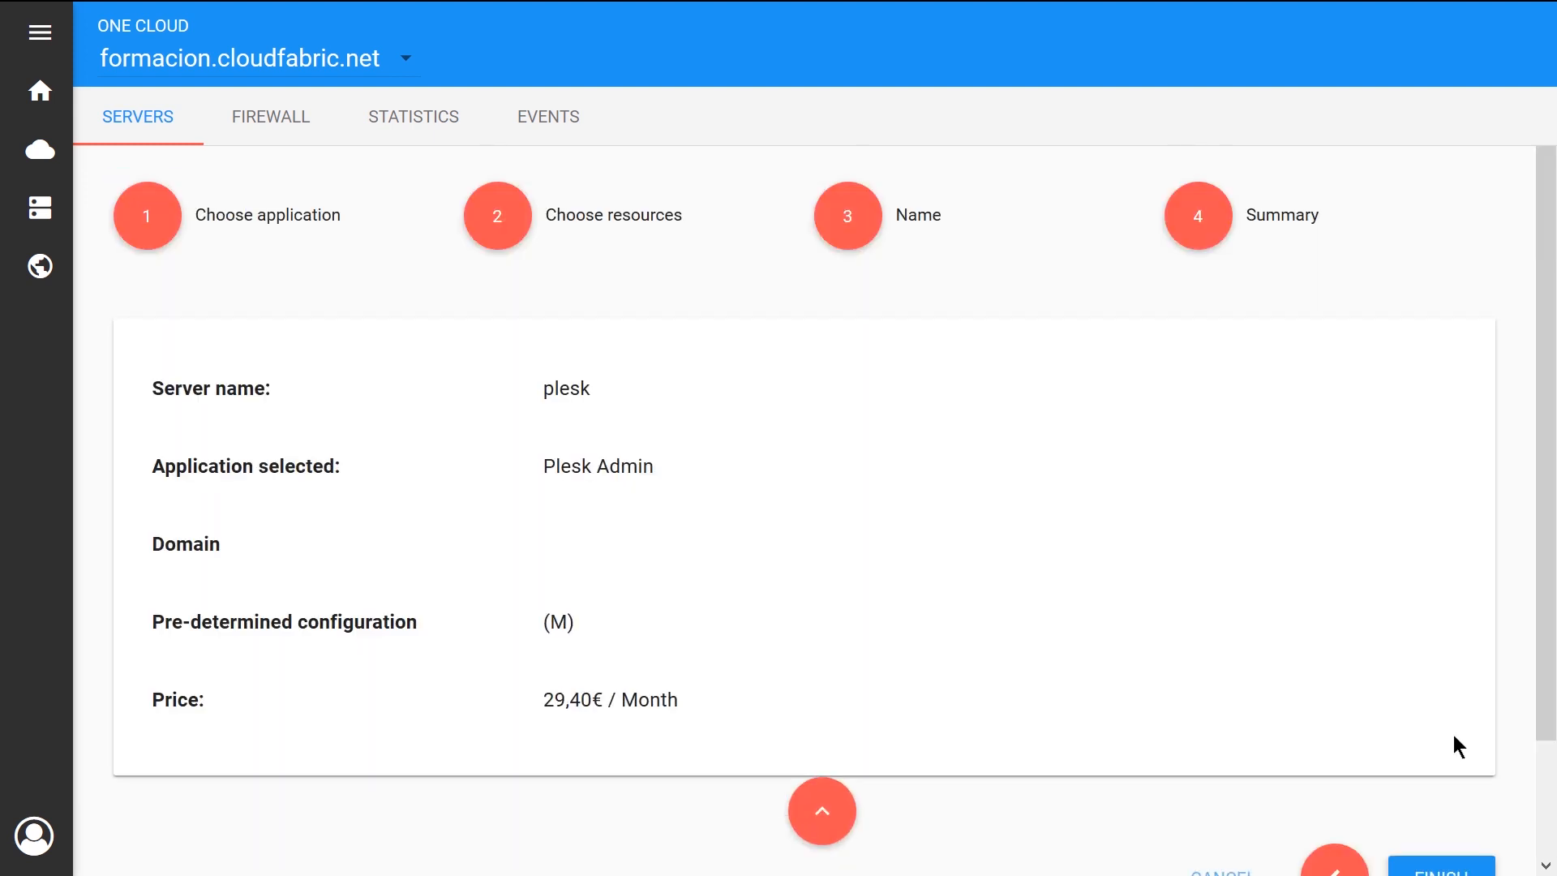
{"action": "scroll", "coordinate": [1454, 746], "scroll_direction": "down", "scroll_amount": 2}
{"action": "left_click", "coordinate": [1443, 744]}
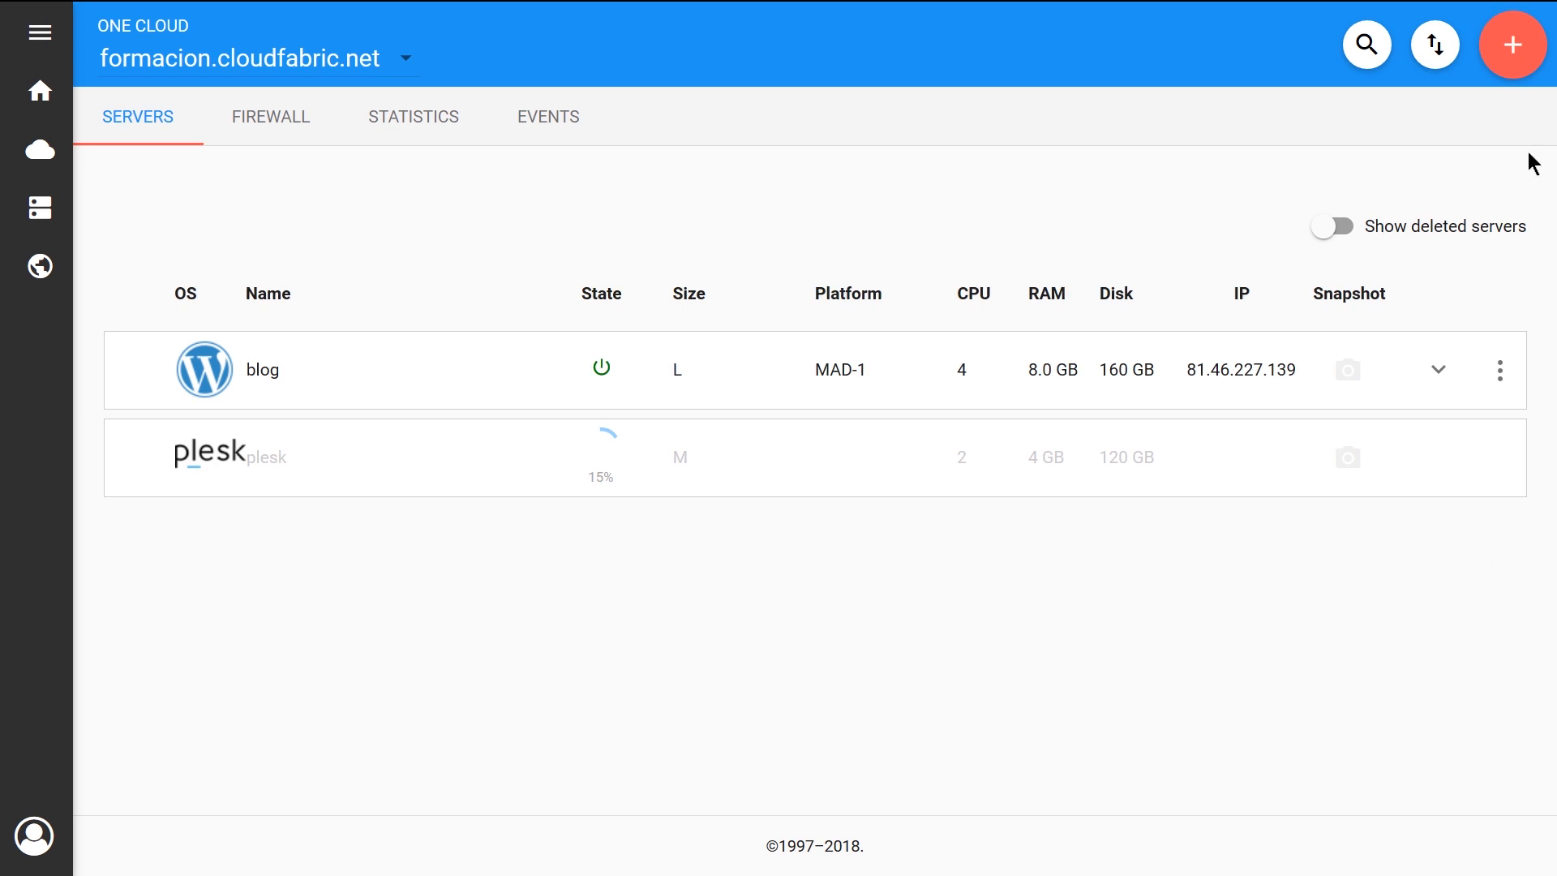
Start adding another server and choose Windows 2016 as its application
{"action": "left_click", "coordinate": [1506, 53]}
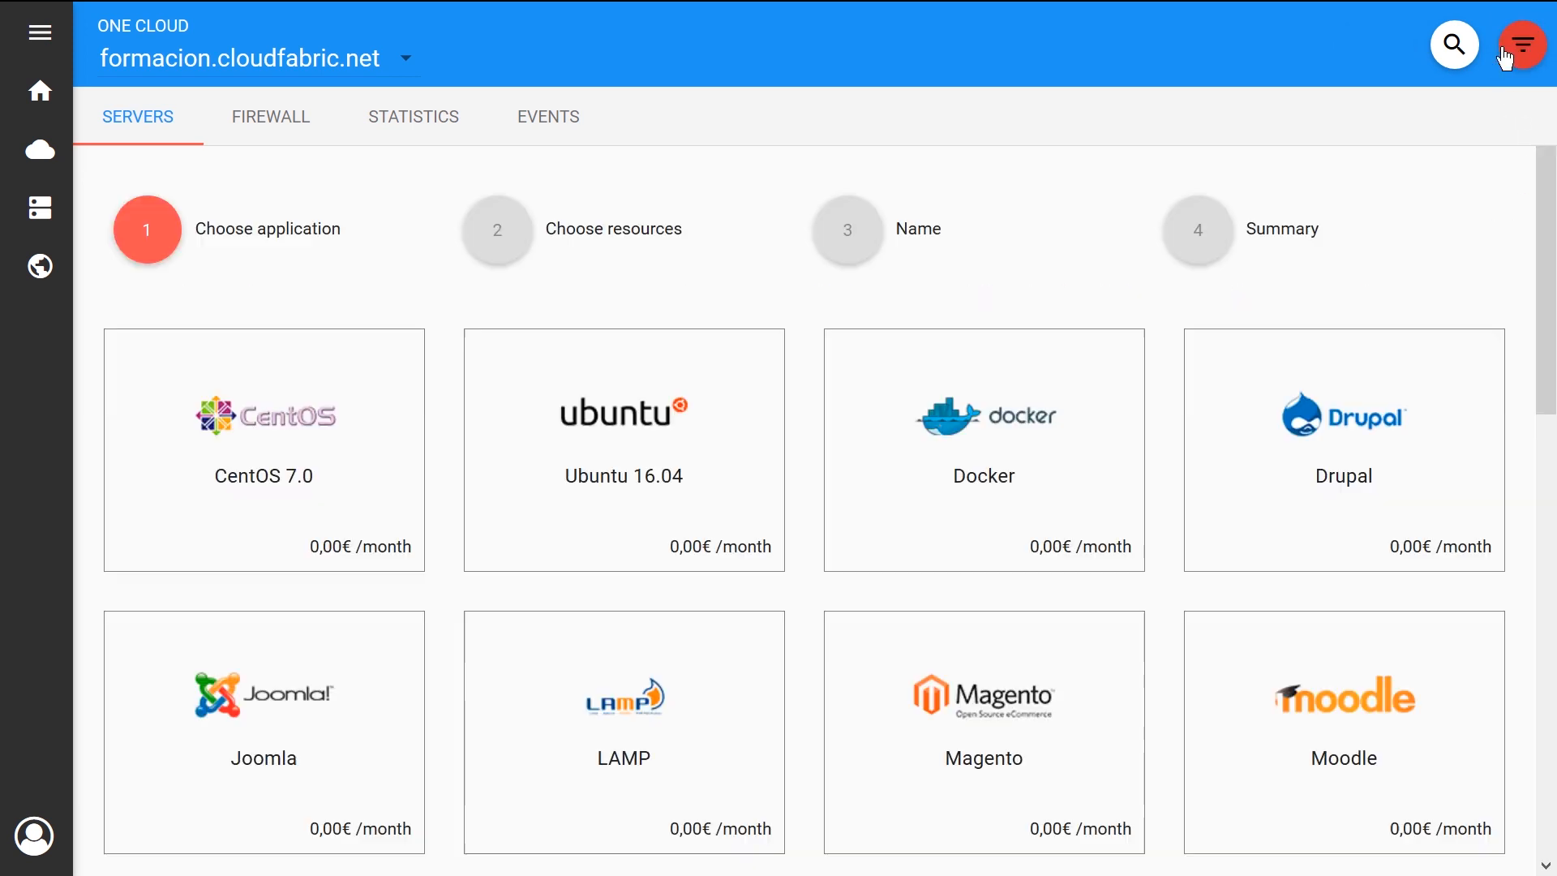
{"action": "scroll", "coordinate": [800, 559], "scroll_direction": "down", "scroll_amount": 10}
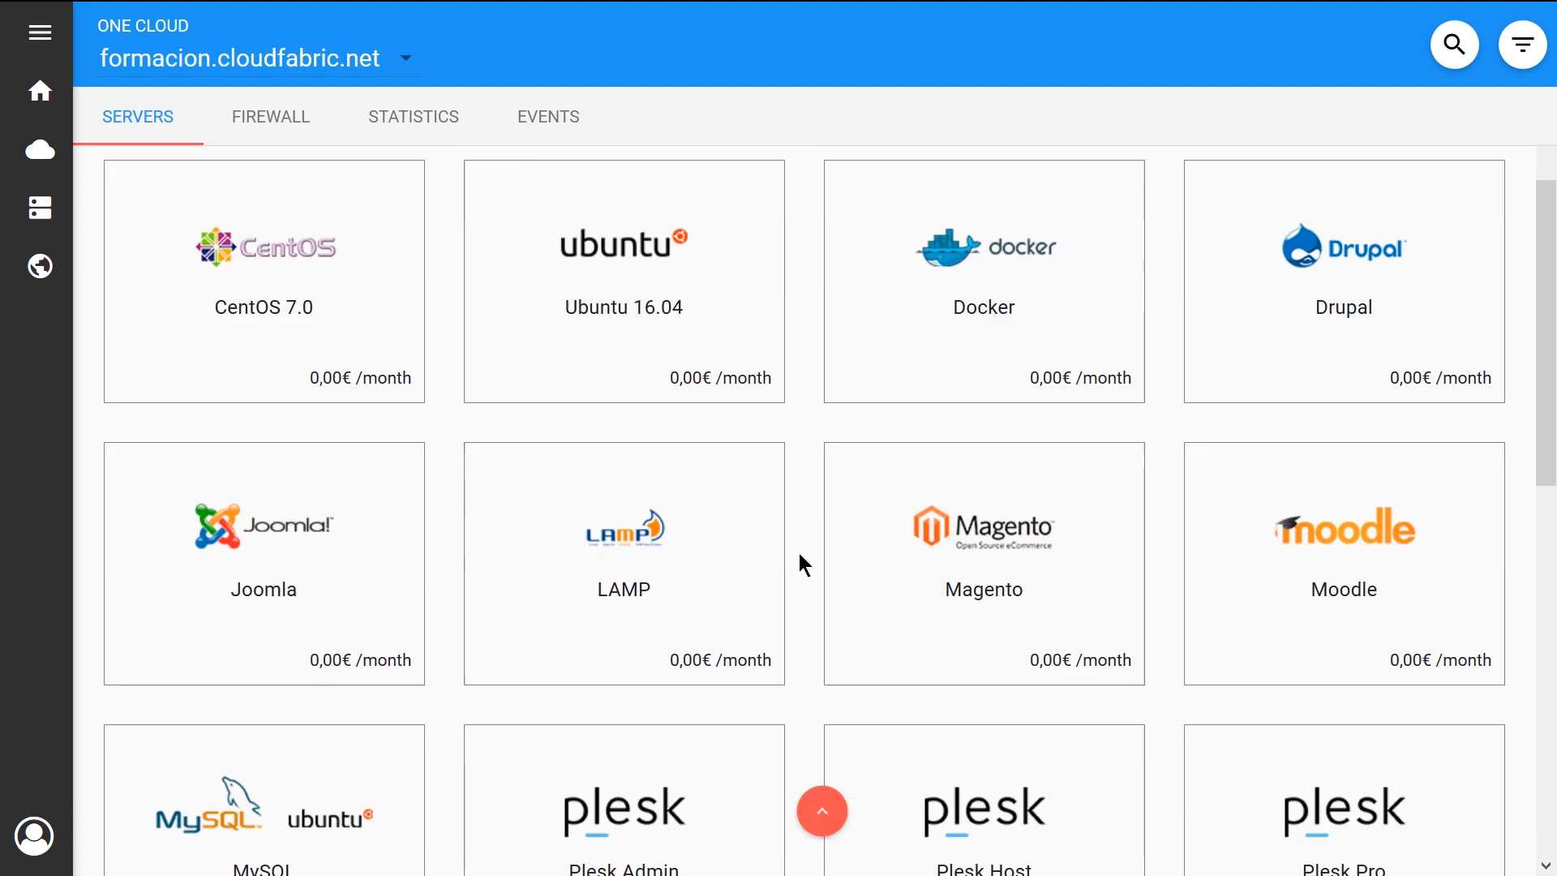
{"action": "scroll", "coordinate": [799, 565], "scroll_direction": "down", "scroll_amount": 1}
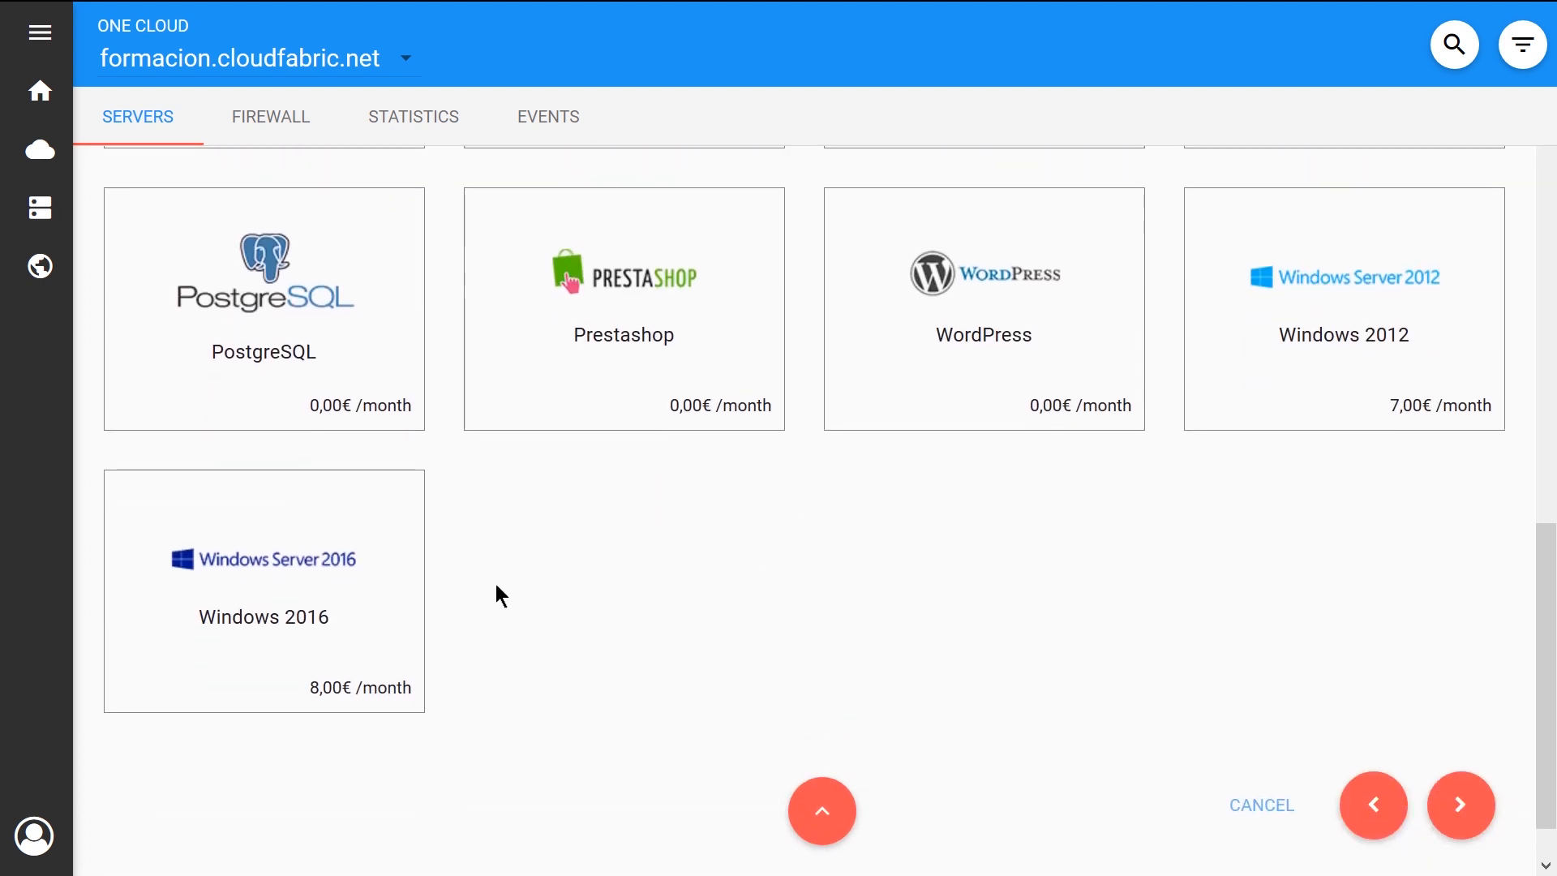
{"action": "left_click", "coordinate": [346, 504]}
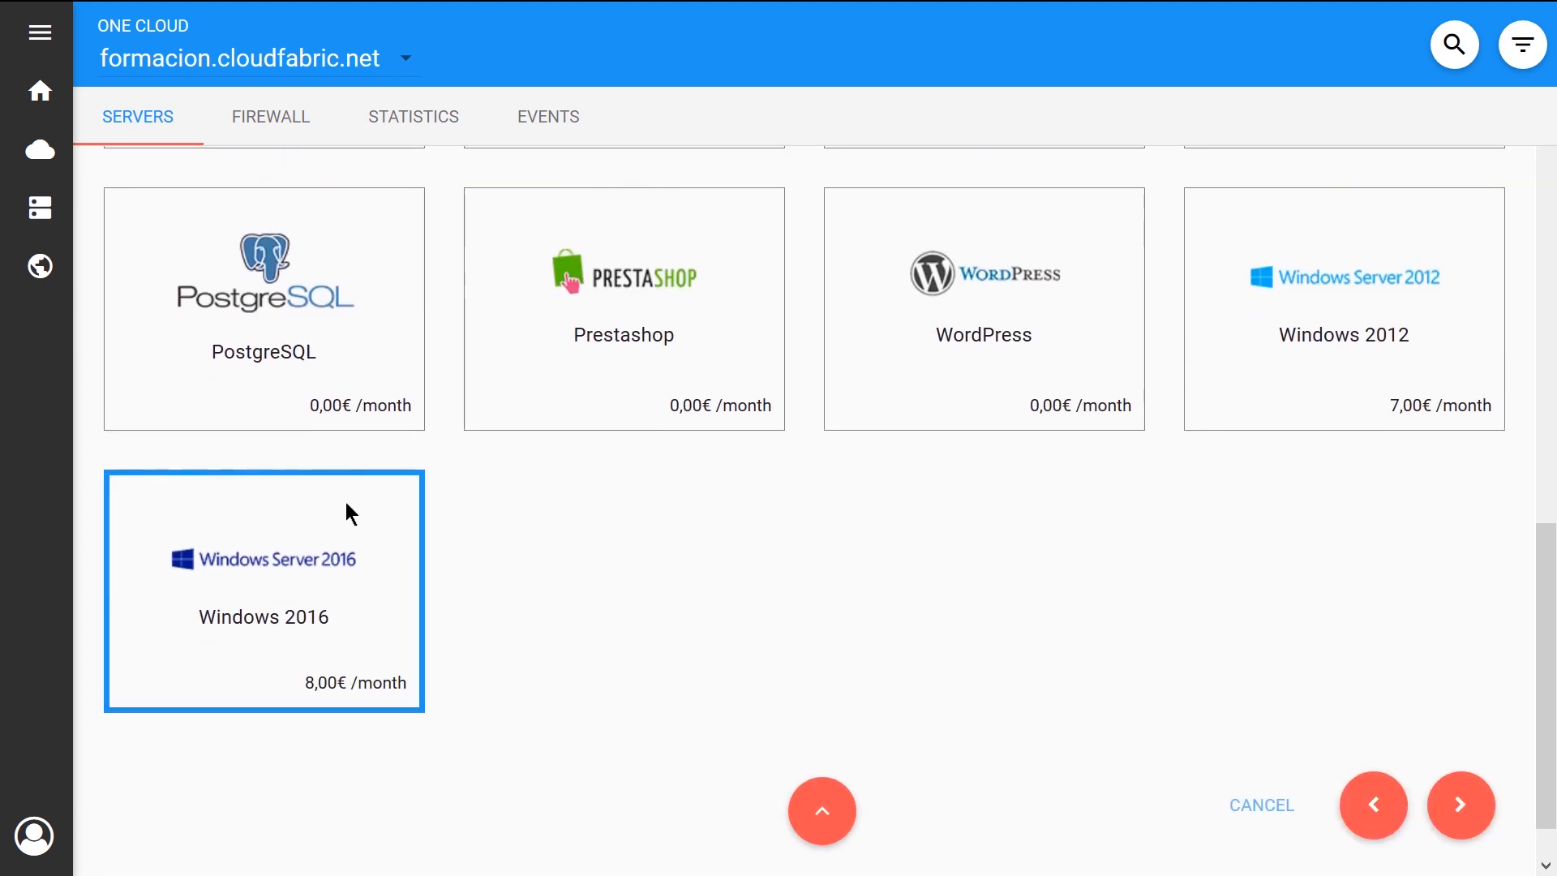
{"action": "left_click", "coordinate": [1452, 815]}
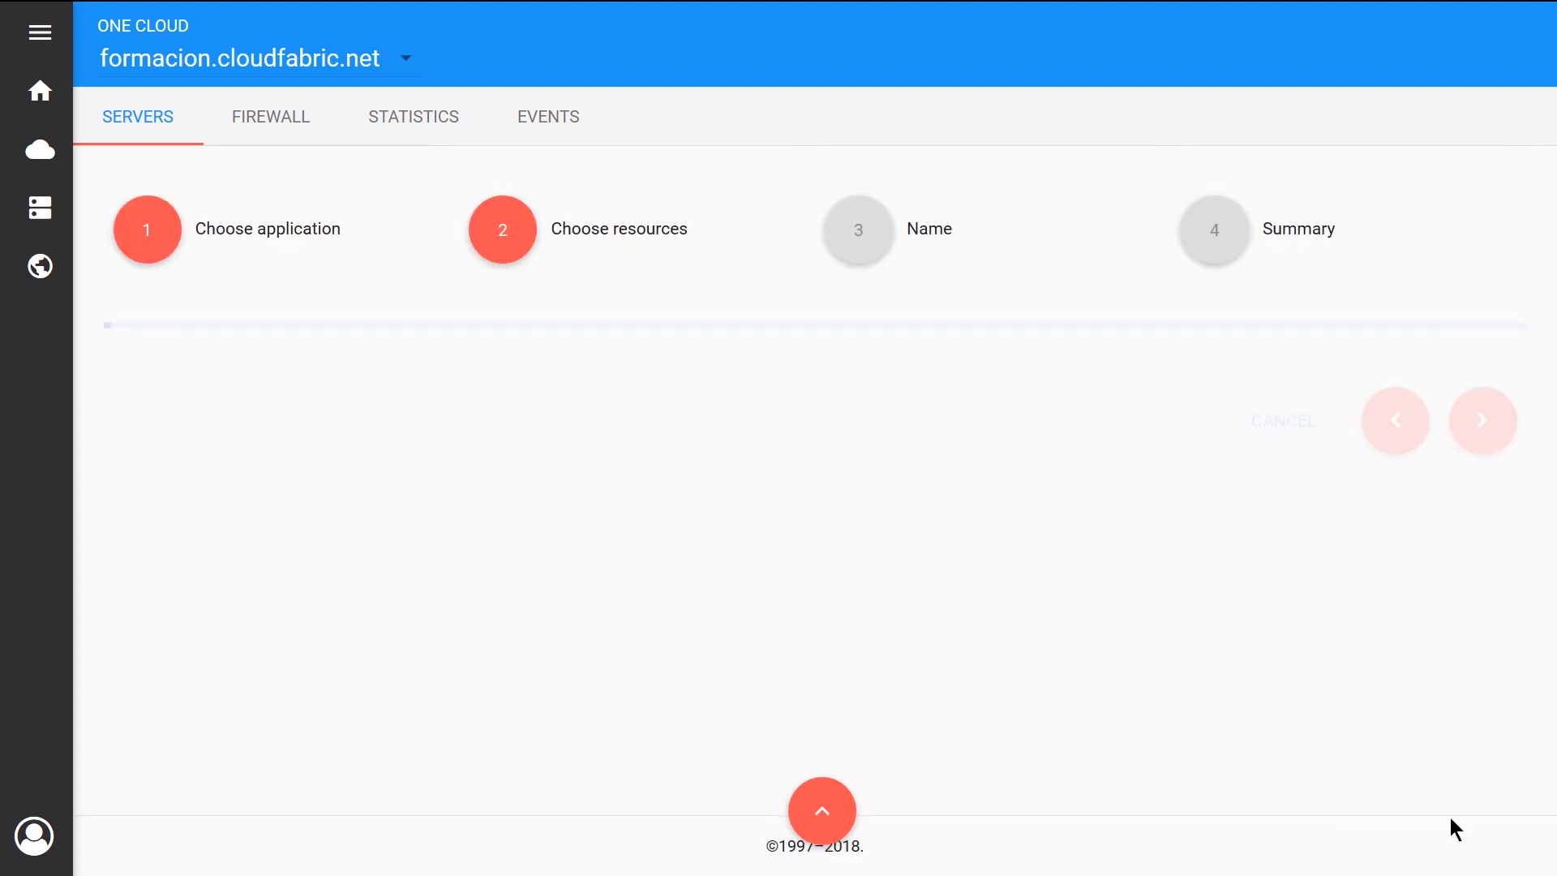
Give the Windows 2016 server the L size, name it "windows" without associating a domain, and complete the order
{"action": "left_click", "coordinate": [855, 532]}
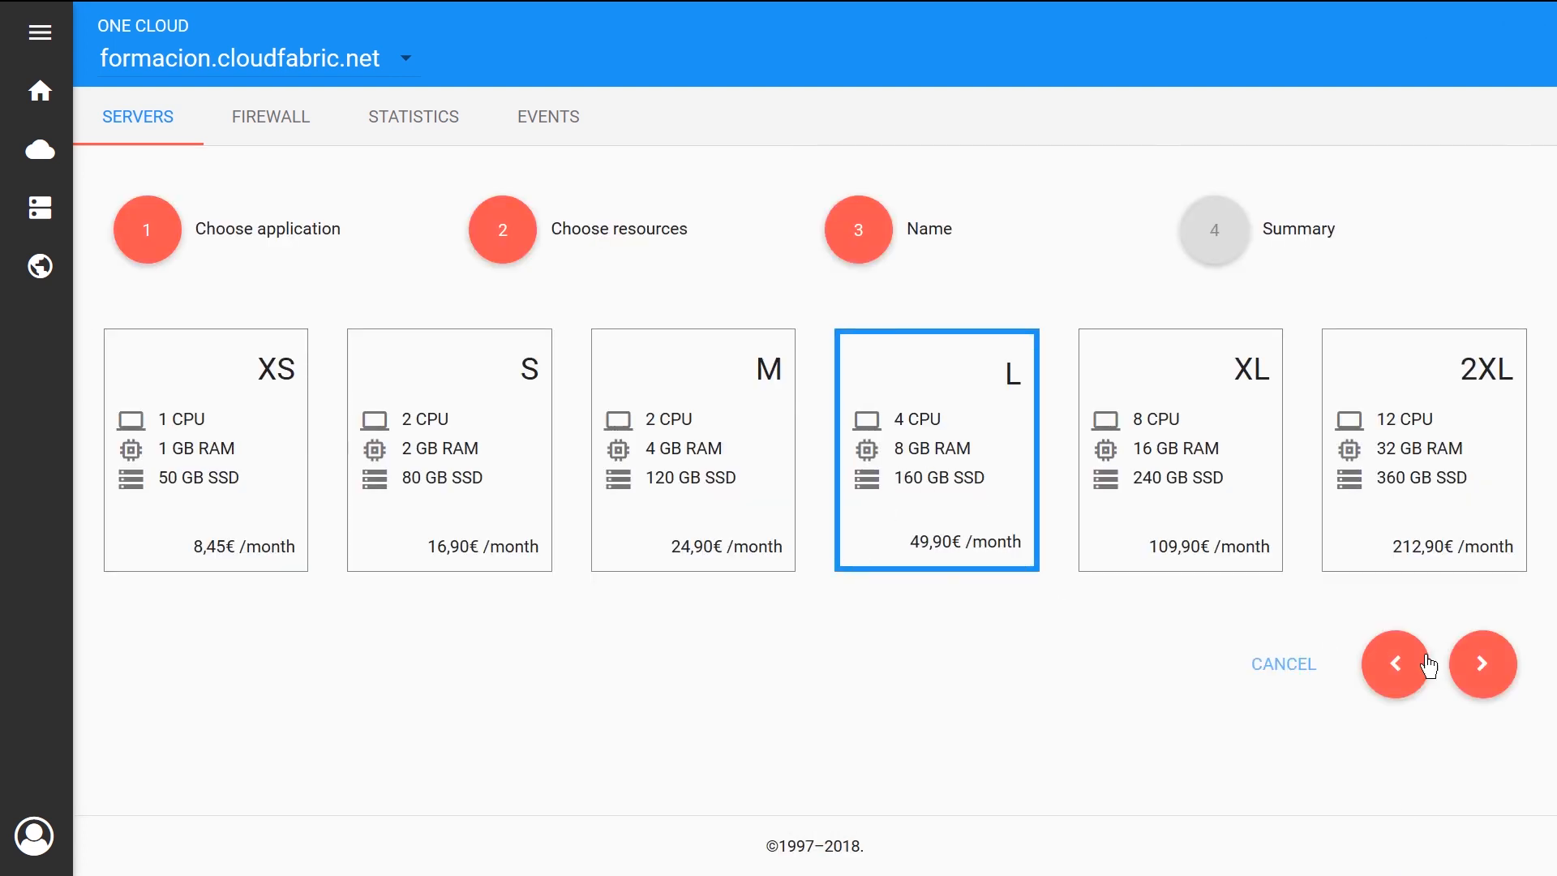
{"action": "left_click", "coordinate": [1482, 663]}
{"action": "left_click", "coordinate": [856, 417]}
{"action": "type", "text": "windows"}
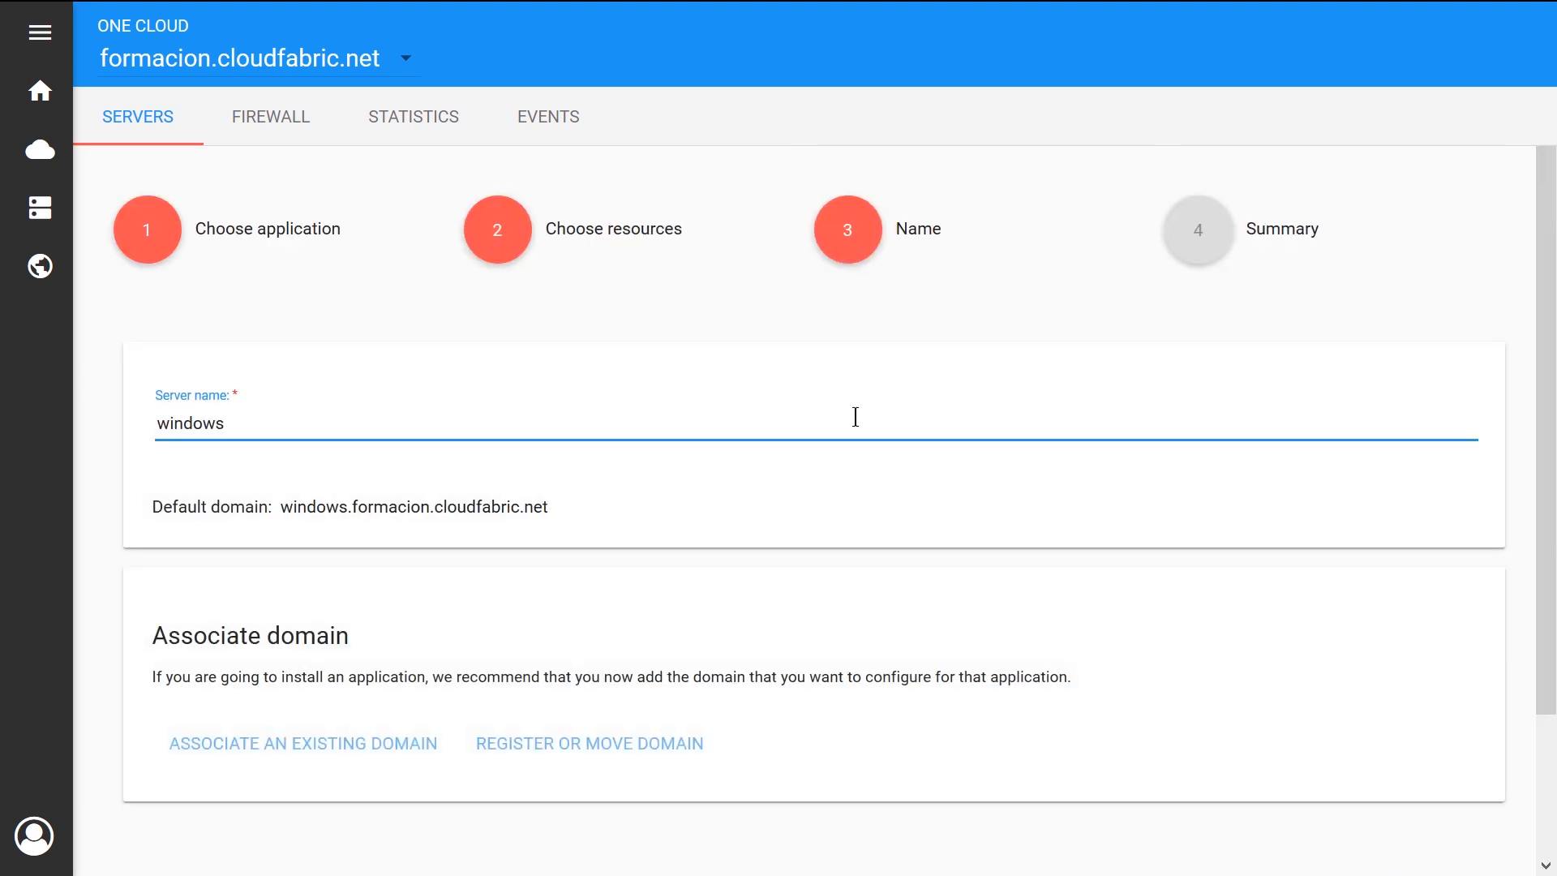
{"action": "scroll", "coordinate": [856, 417], "scroll_direction": "down", "scroll_amount": 3}
{"action": "left_click", "coordinate": [1464, 738]}
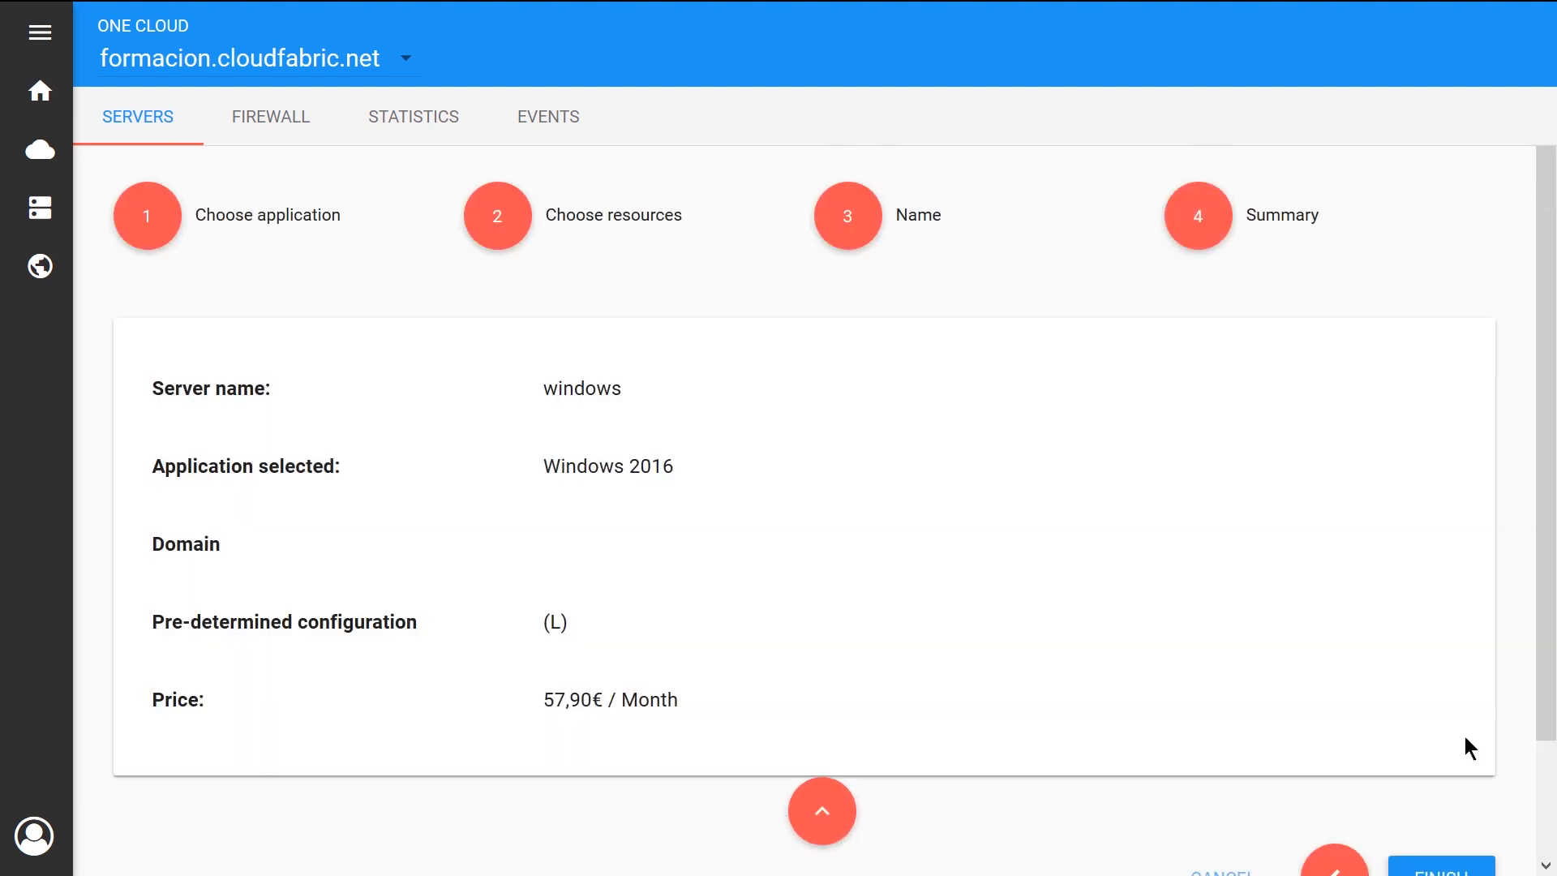
{"action": "left_click", "coordinate": [1441, 746]}
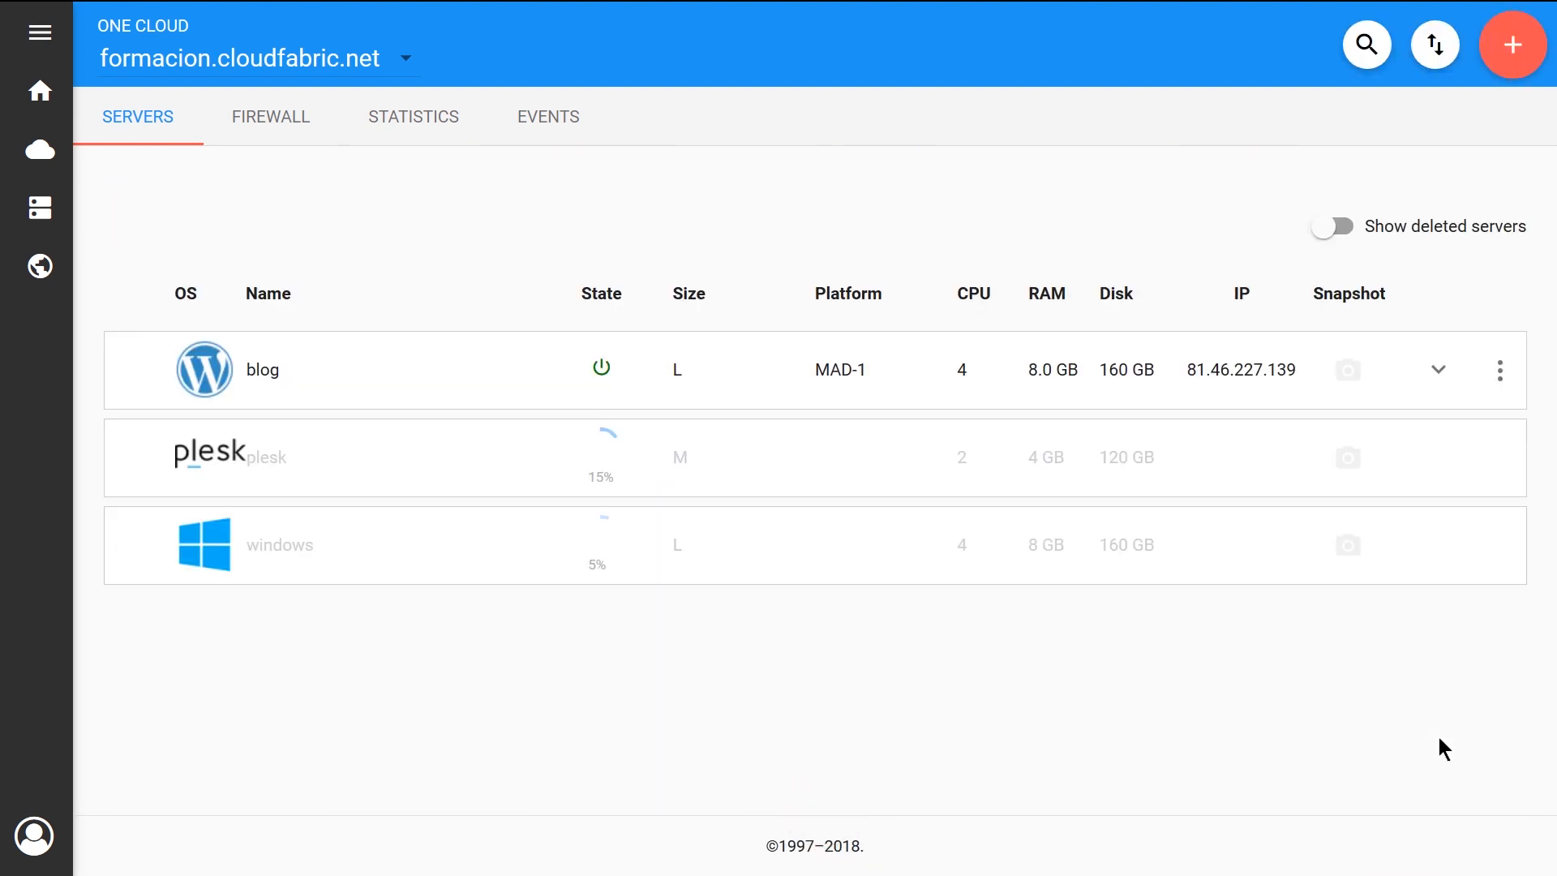